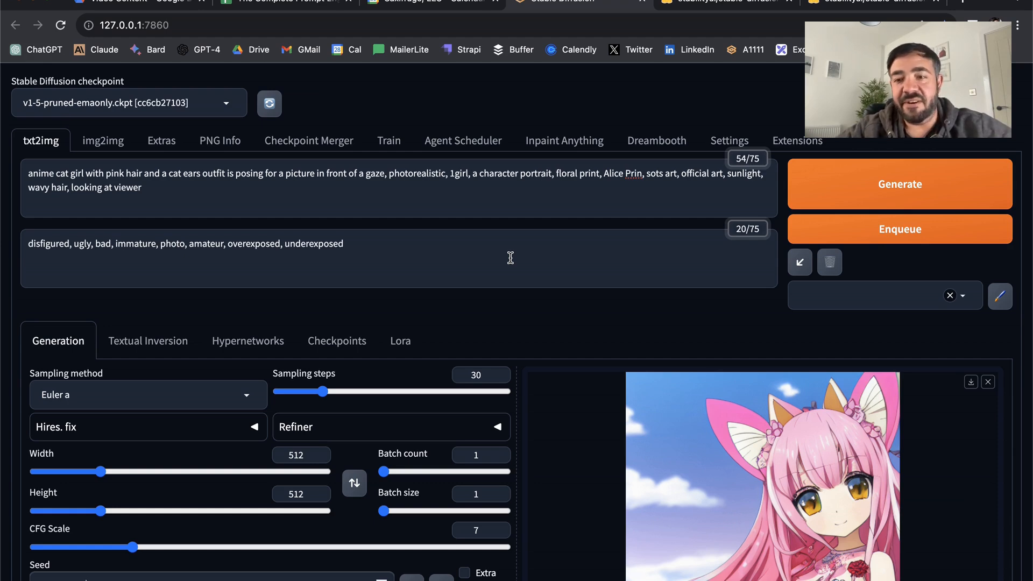
Review the txt2img prompts, generation settings and the generated anime cat girl image with its parameters.
scroll(585, 300, down, 3)
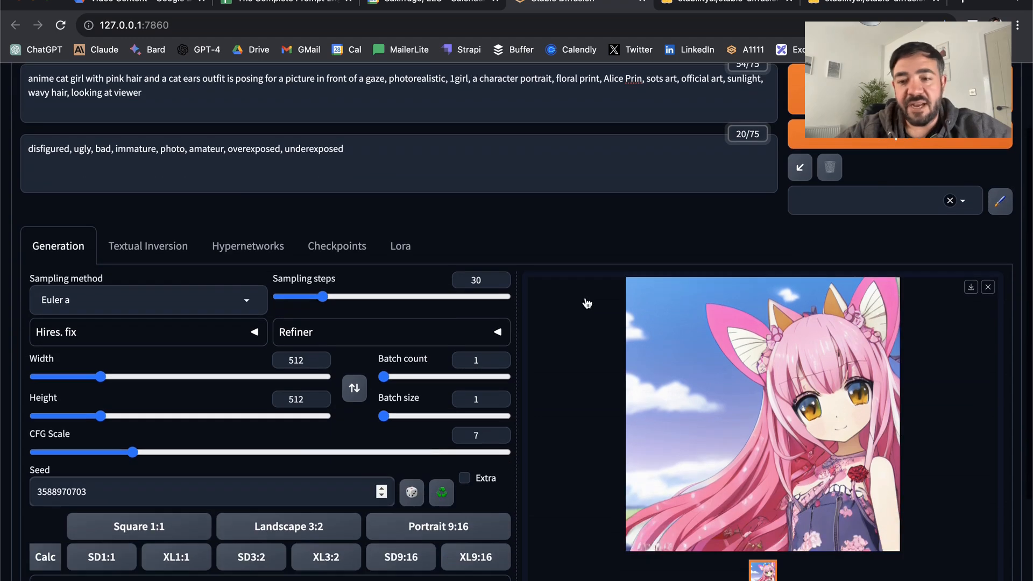
scroll(587, 303, down, 5)
scroll(801, 360, up, 3)
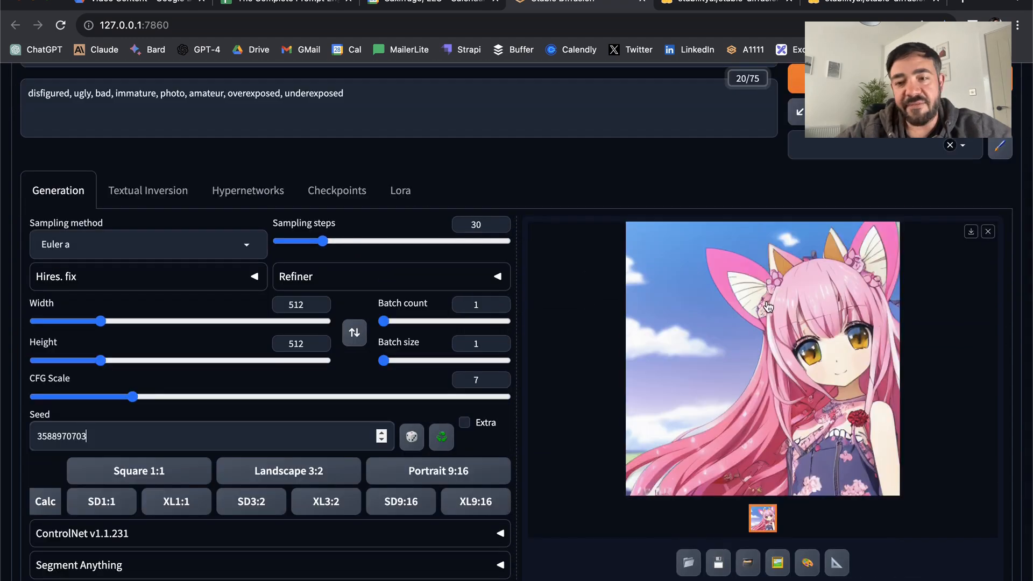
scroll(560, 287, up, 3)
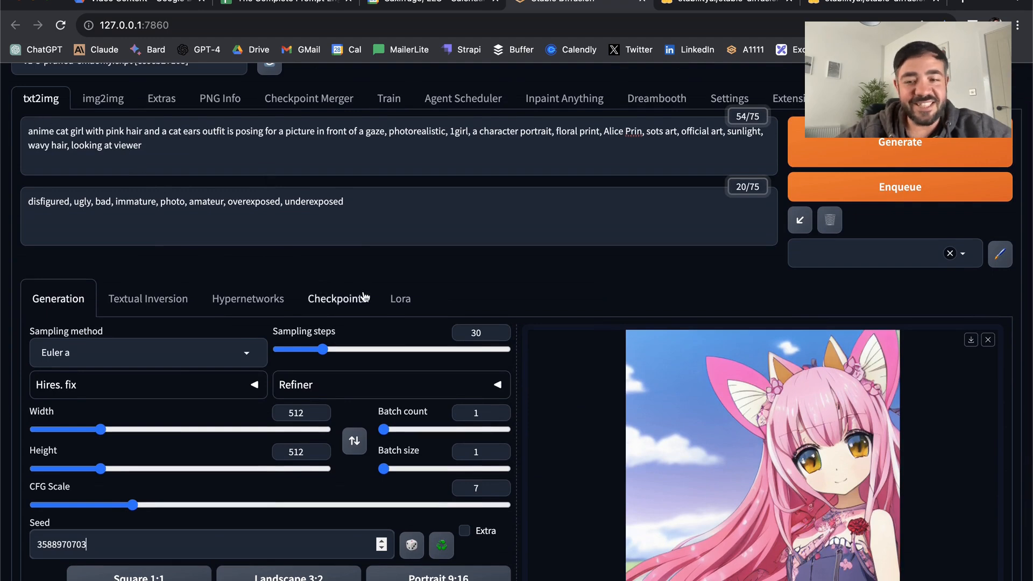
scroll(409, 302, down, 5)
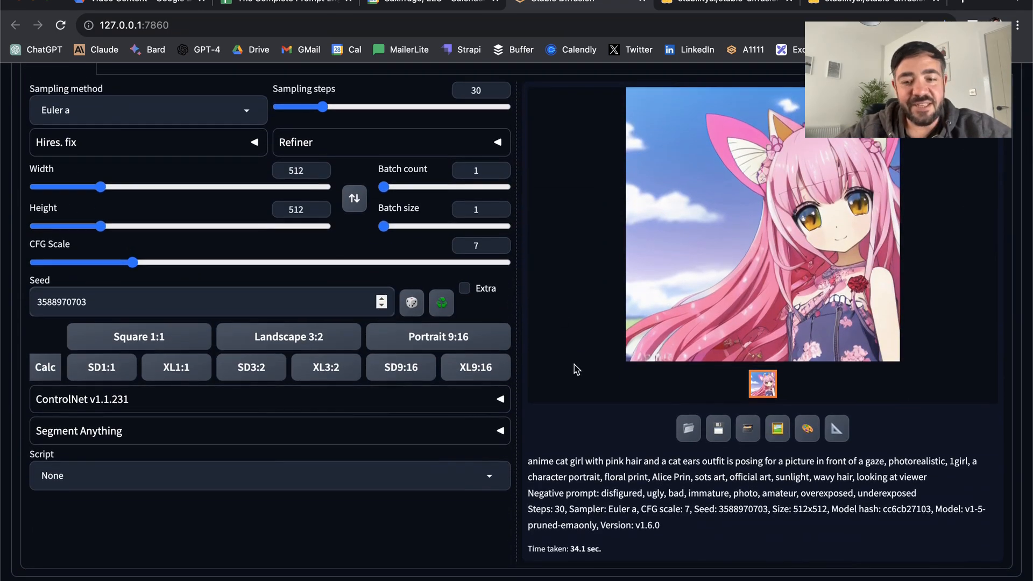
scroll(573, 345, up, 1)
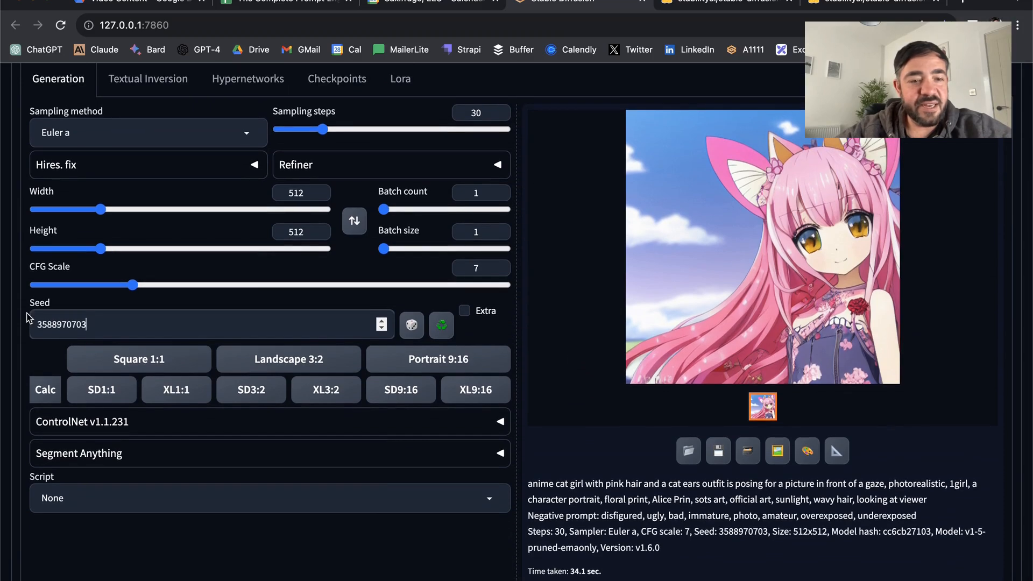
scroll(290, 358, up, 2)
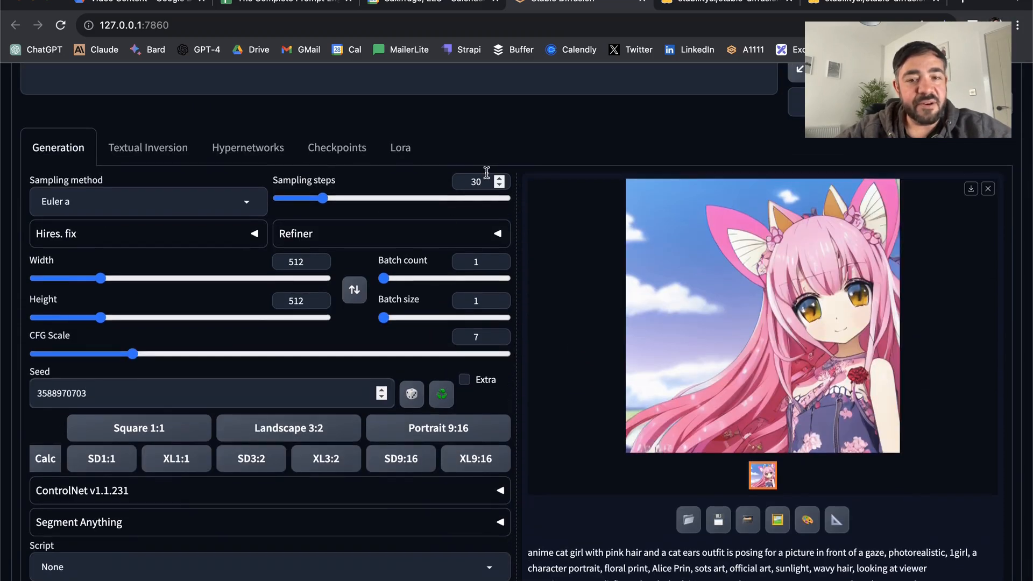
scroll(514, 223, up, 2)
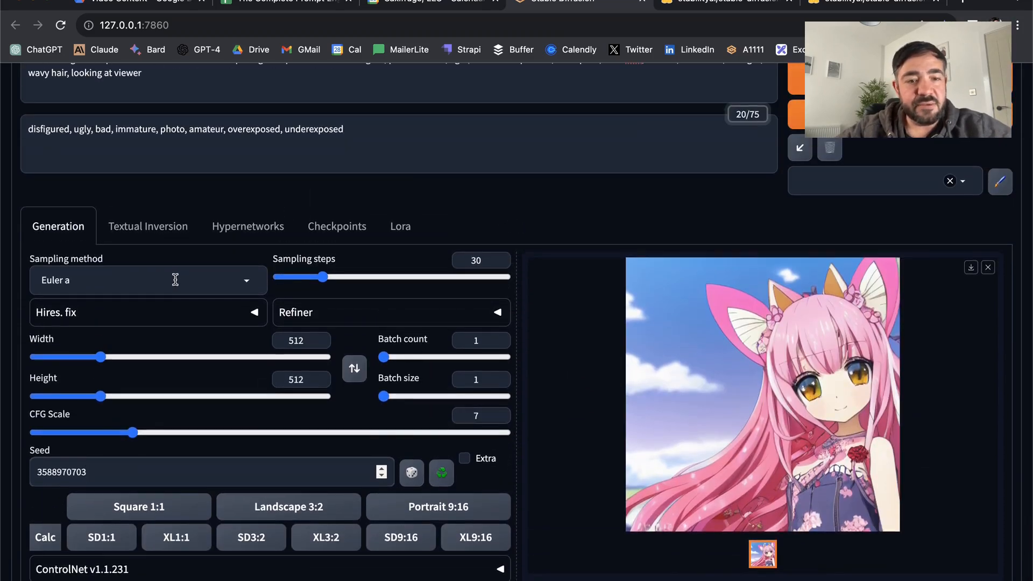
scroll(560, 288, up, 3)
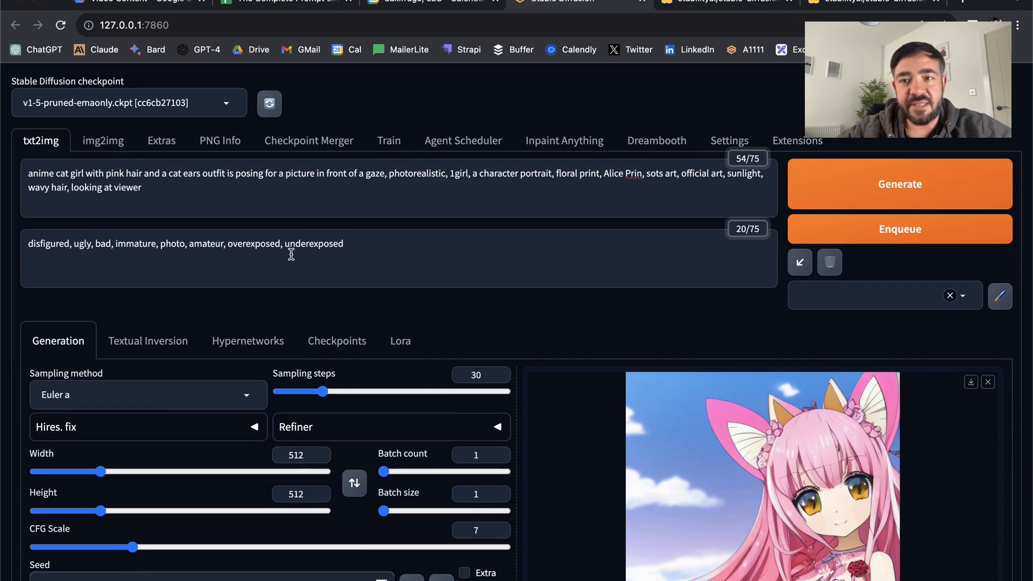
Switch to the Hugging Face page of stable-diffusion-xl-base-1.0 and look through its list of model files.
click(721, 3)
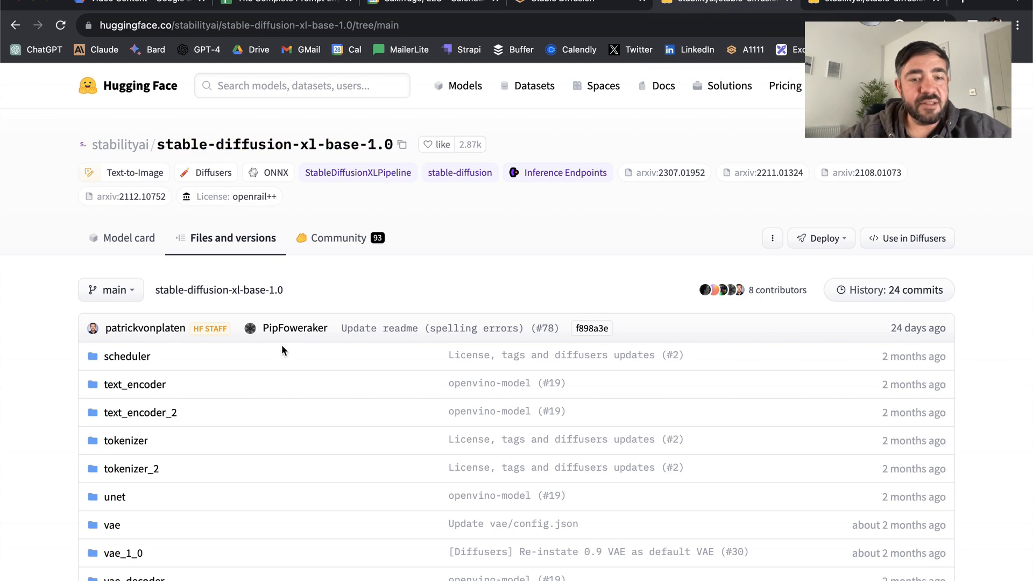
scroll(282, 344, down, 6)
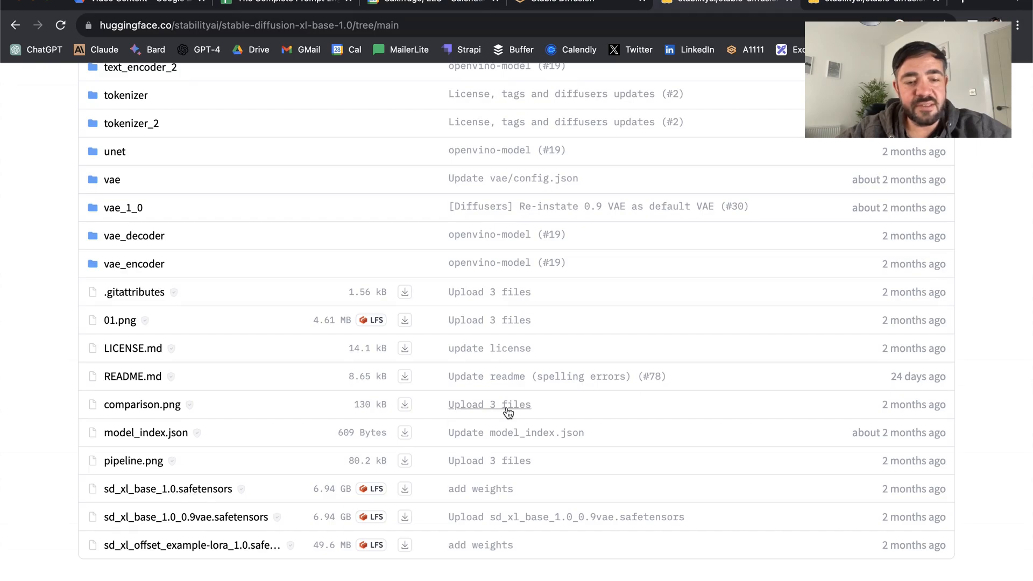
scroll(505, 410, up, 6)
Switch to the stable-diffusion-xl-refiner-1.0 page on Hugging Face and skim its model card from start to end.
click(896, 2)
scroll(318, 289, down, 15)
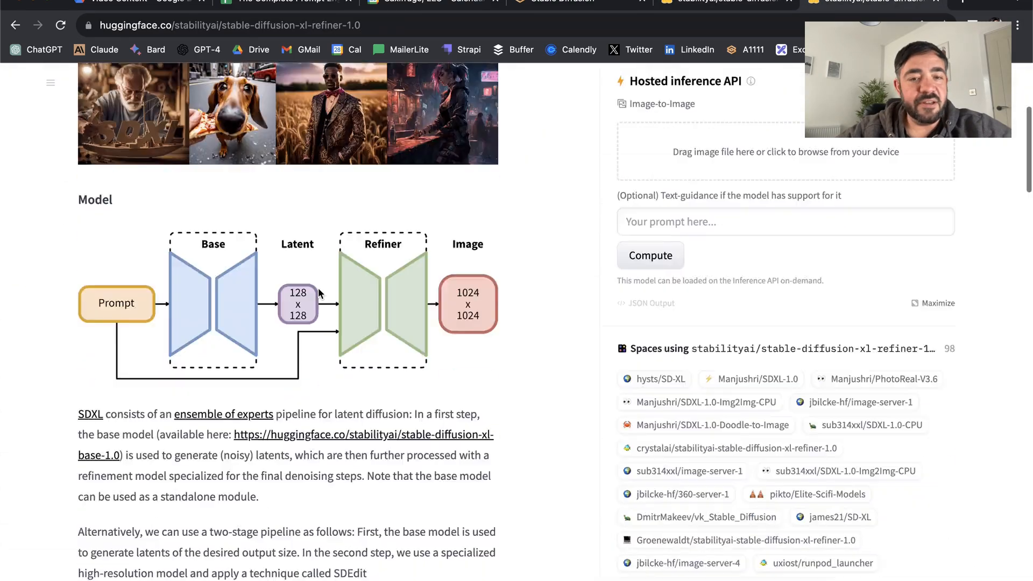
scroll(318, 293, down, 20)
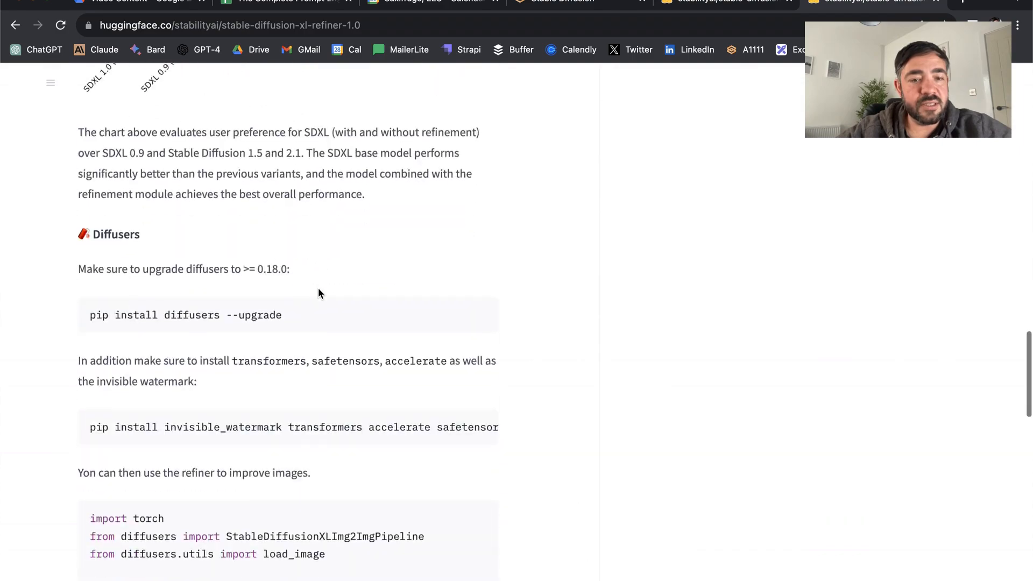
scroll(318, 293, down, 8)
scroll(318, 293, up, 20)
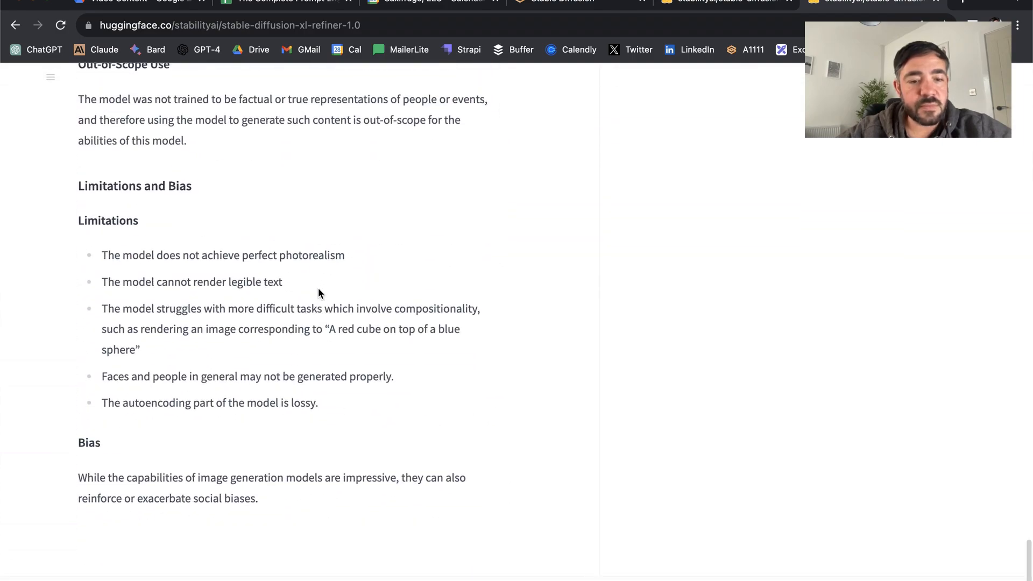
scroll(319, 294, up, 10)
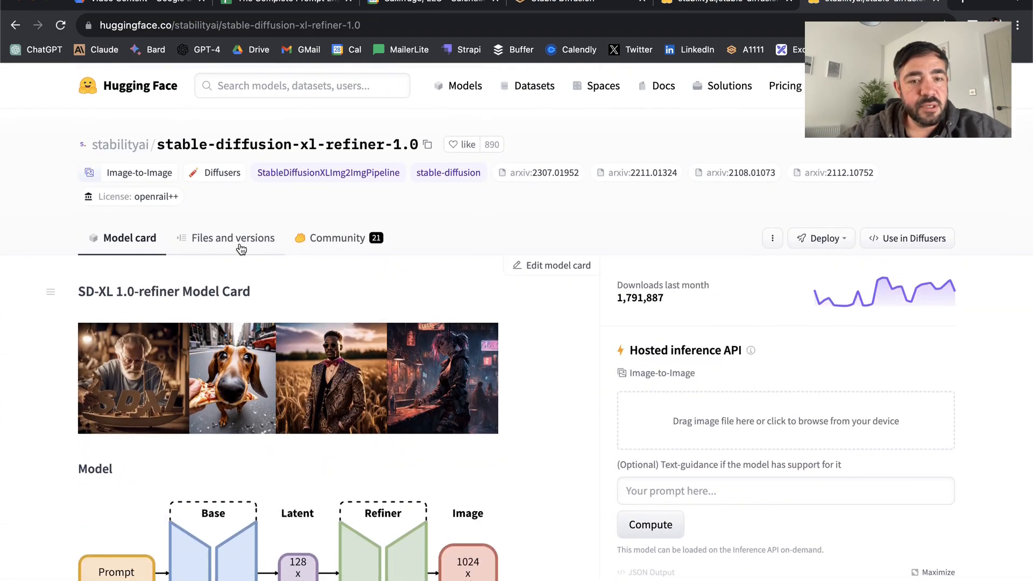
Open the refiner repository's files and versions and look for the sd_xl_refiner_1.0.safetensors weights.
click(233, 238)
scroll(226, 333, down, 4)
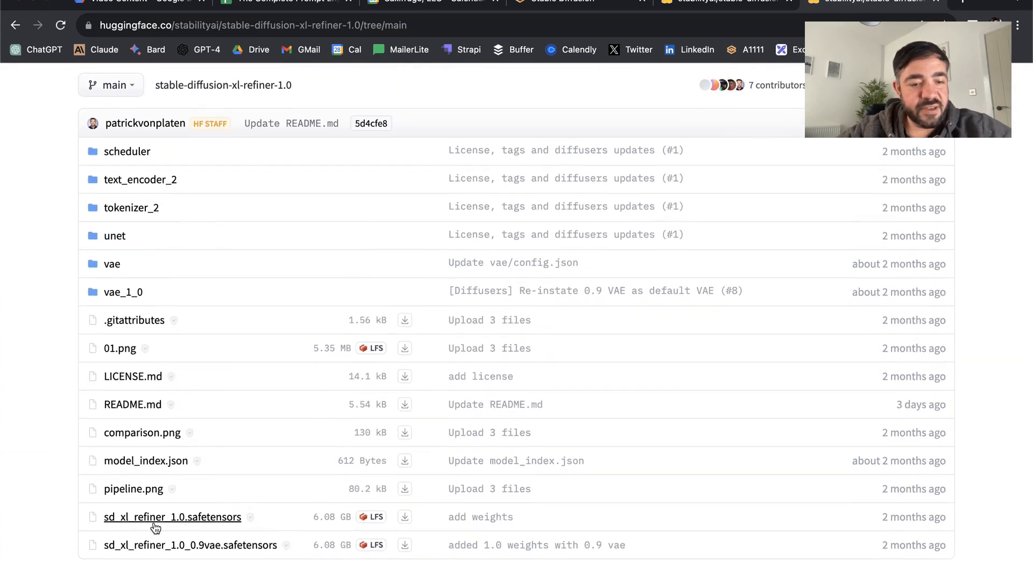
scroll(325, 357, down, 1)
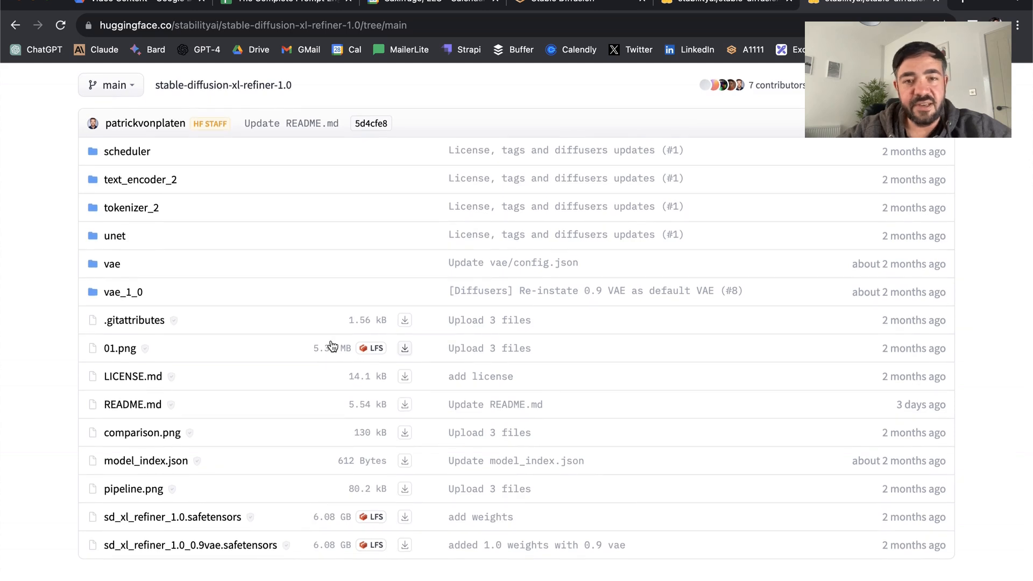
scroll(328, 347, up, 5)
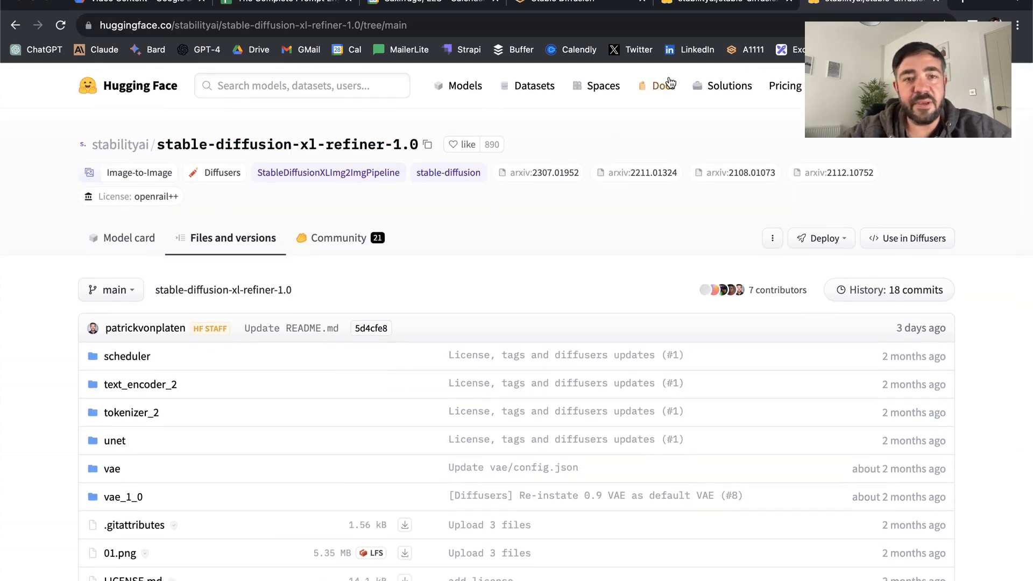
In Finder, check the checkpoint files in stable-diffusion-webui's models/Stable-diffusion folder, then close the window.
mouse_move(411, 576)
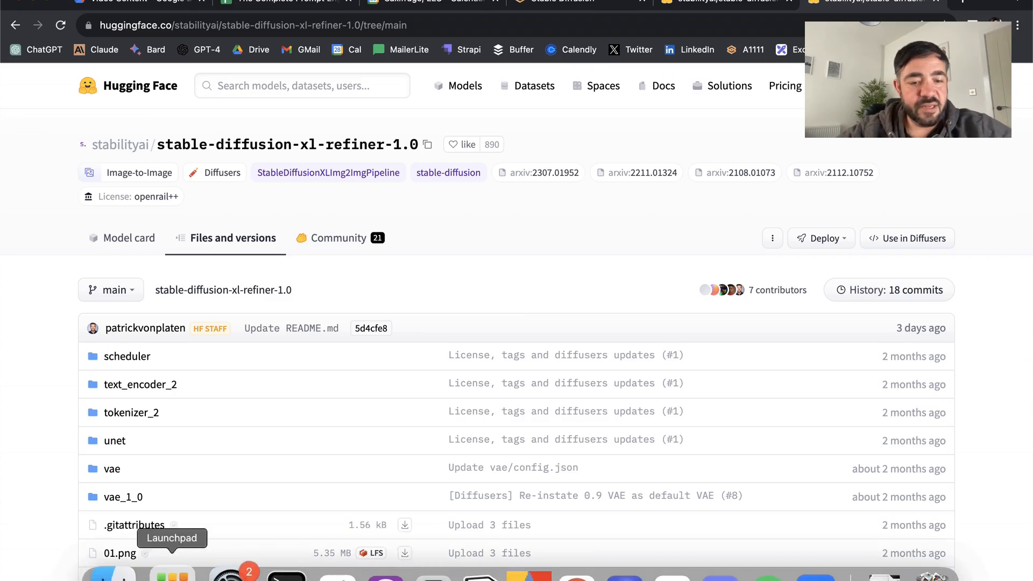
click(105, 575)
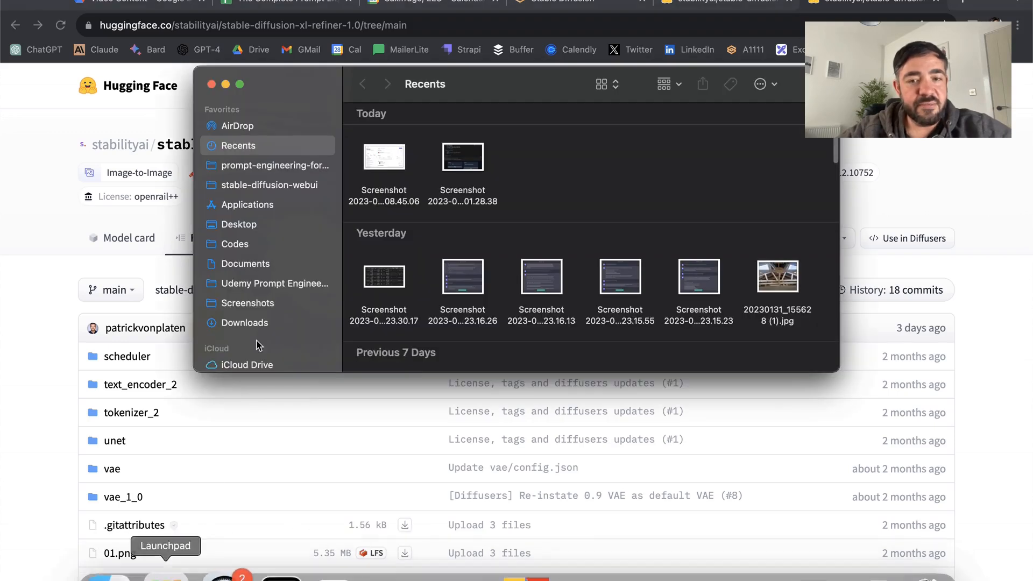
click(261, 186)
scroll(418, 238, down, 5)
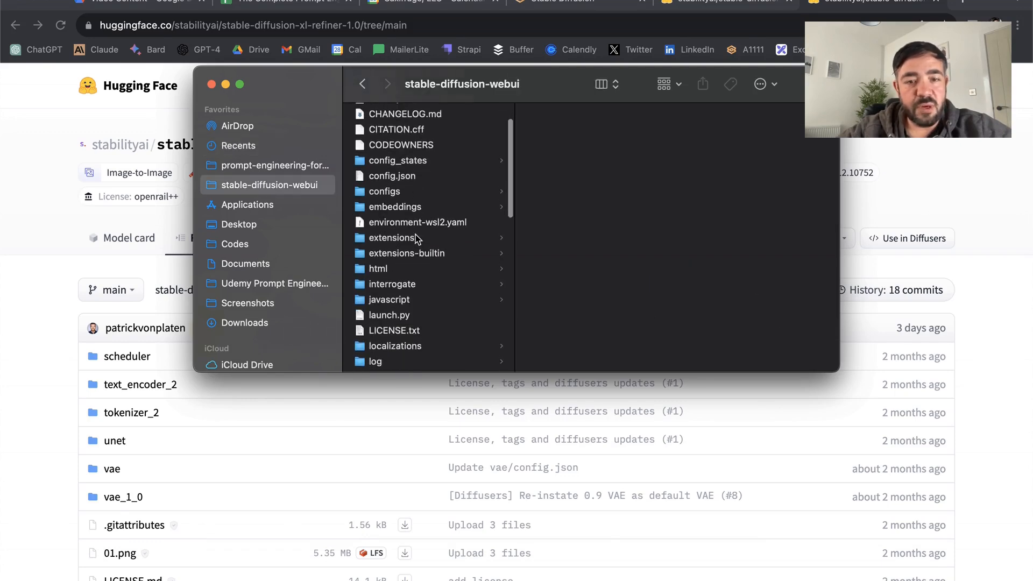
click(395, 284)
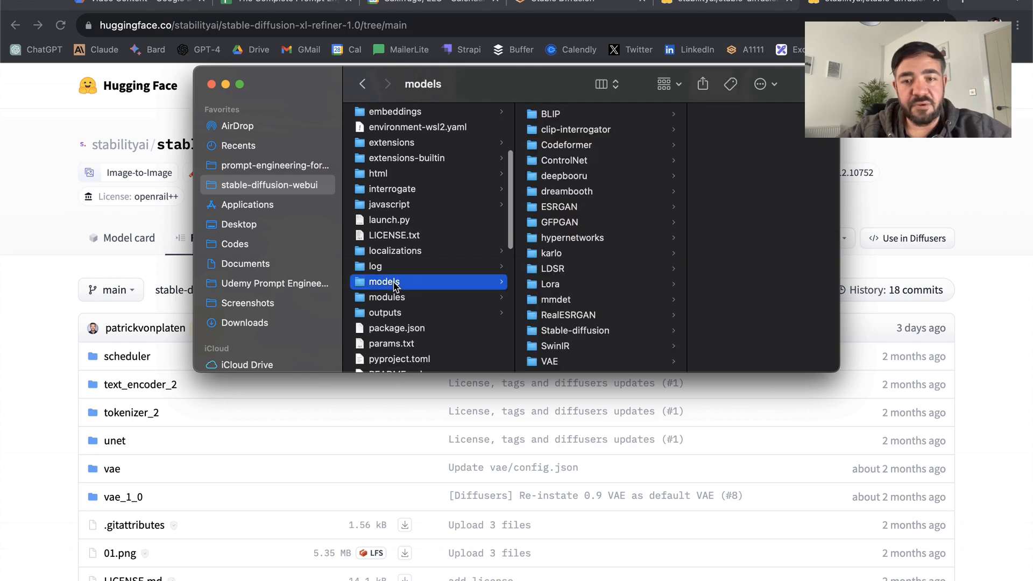
scroll(604, 256, down, 2)
scroll(600, 225, up, 2)
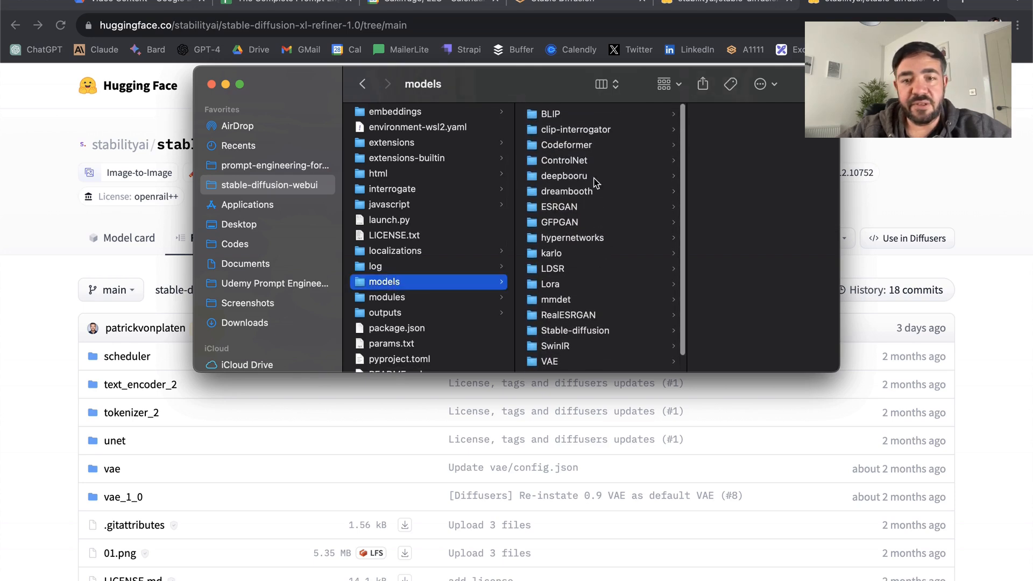
scroll(575, 258, down, 2)
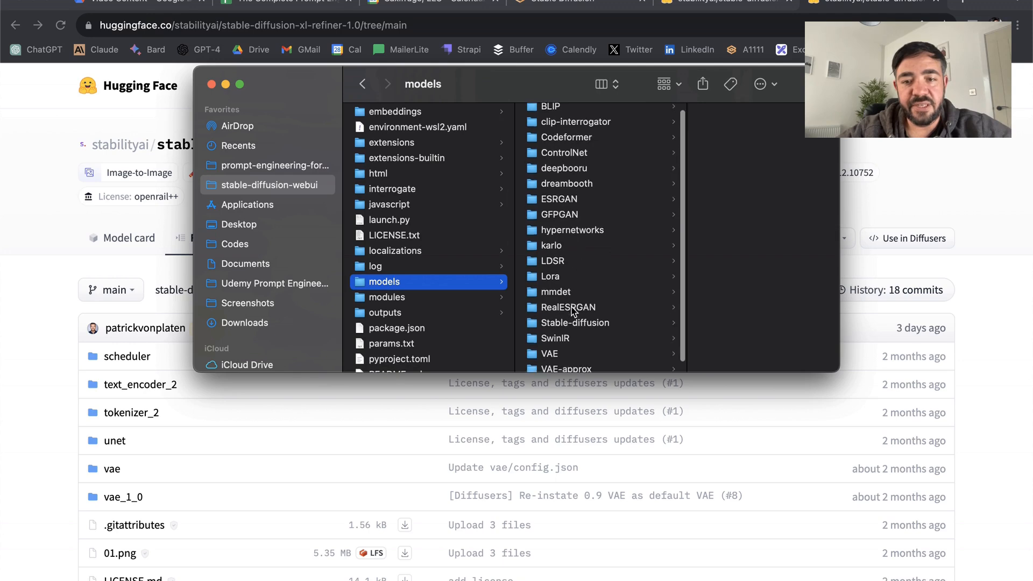
click(574, 315)
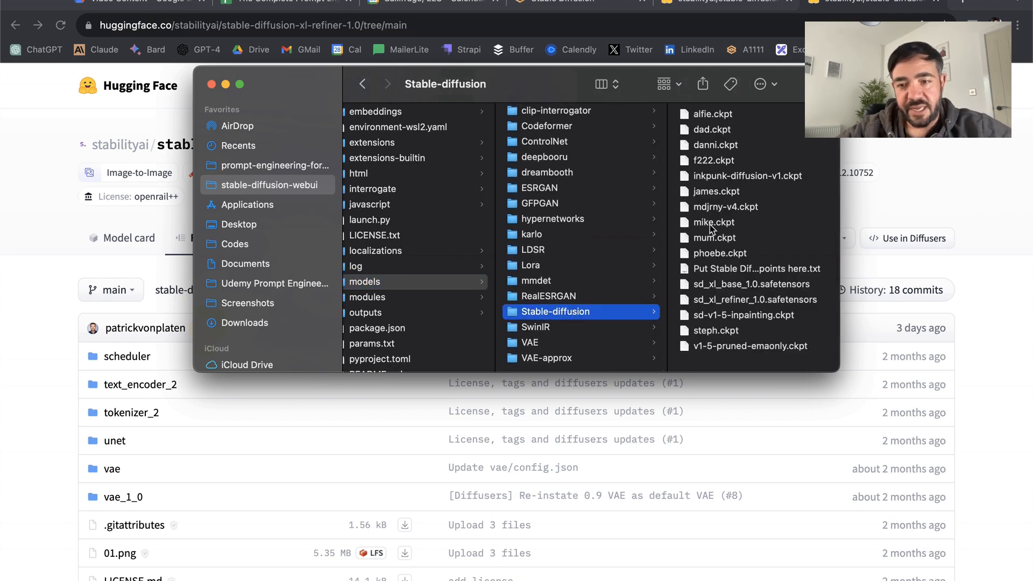
click(211, 85)
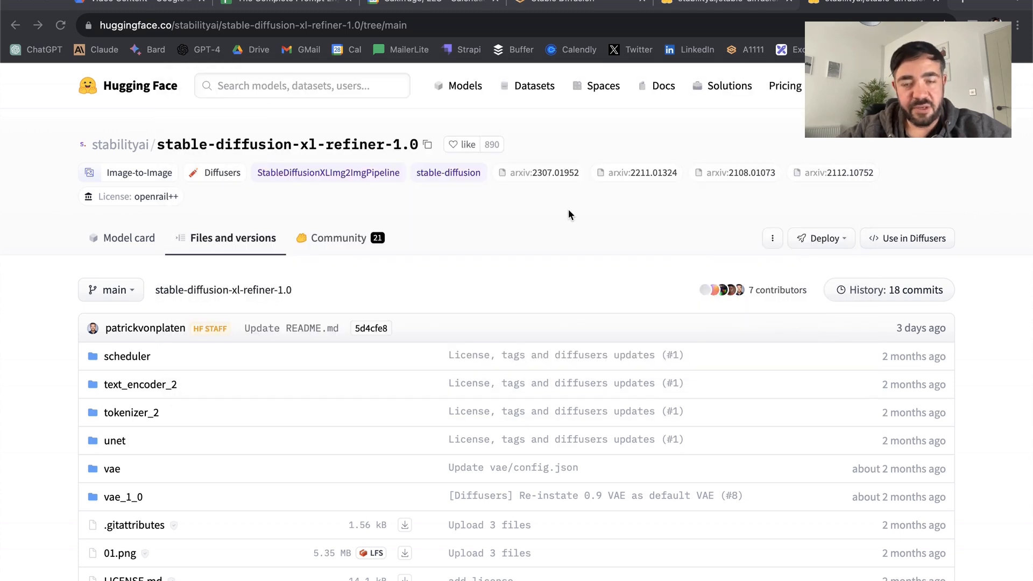
Return to the Stable Diffusion web UI page and look over its generation settings and image parameters again.
click(604, 5)
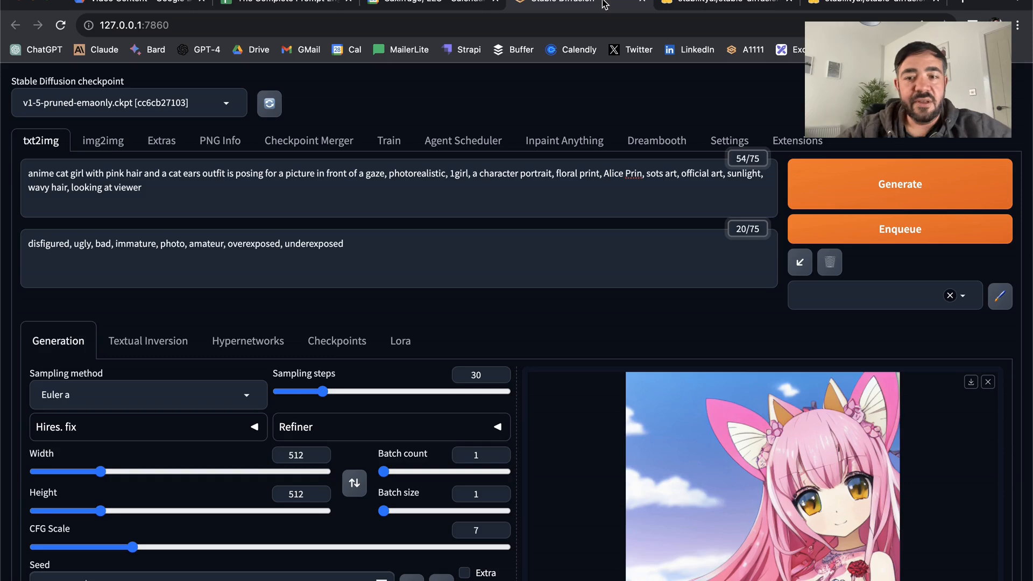
scroll(526, 316, down, 5)
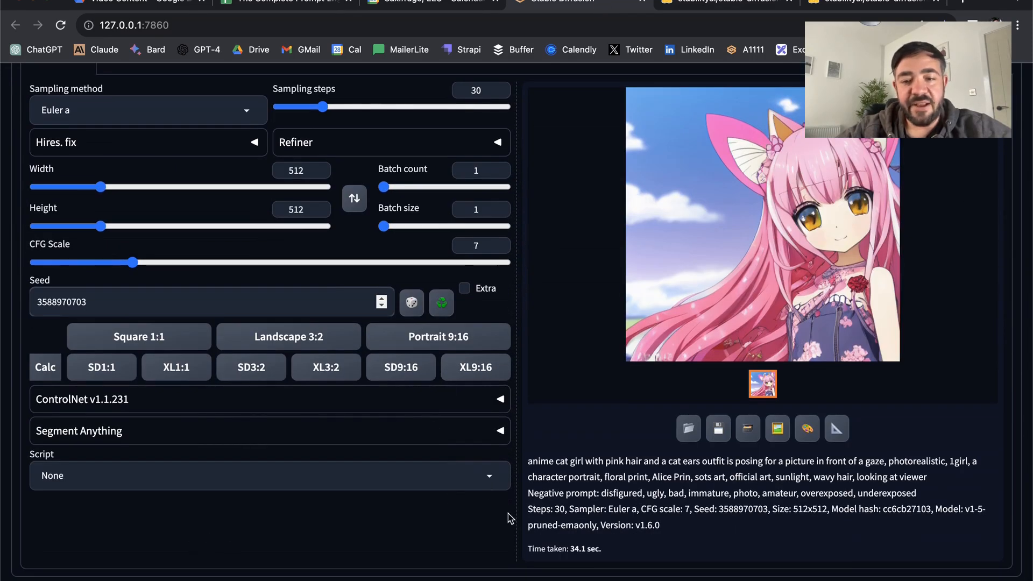
scroll(555, 365, up, 5)
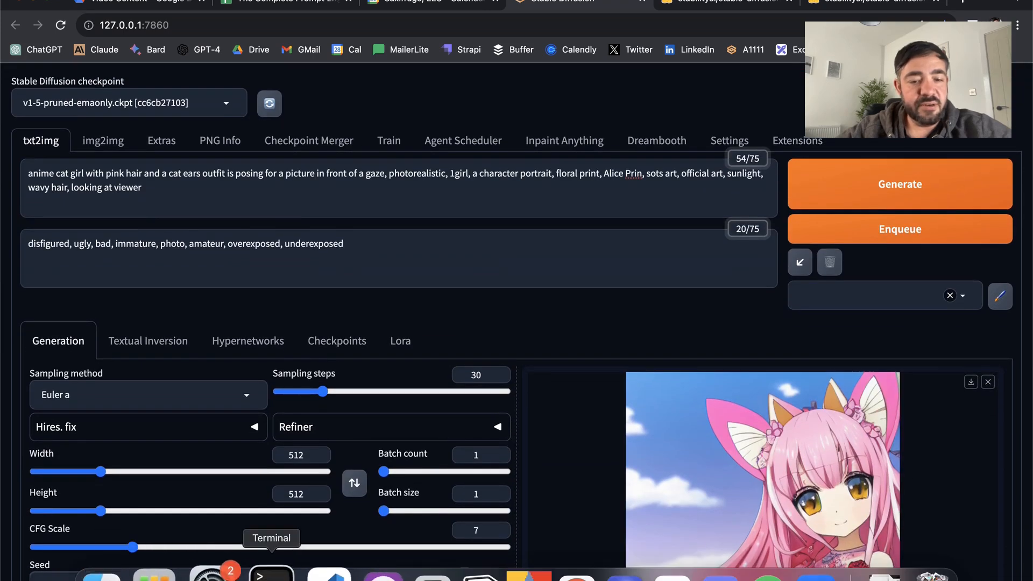
Switch to Terminal and stop the running stable-diffusion-webui server, getting back to a clean shell prompt.
click(285, 574)
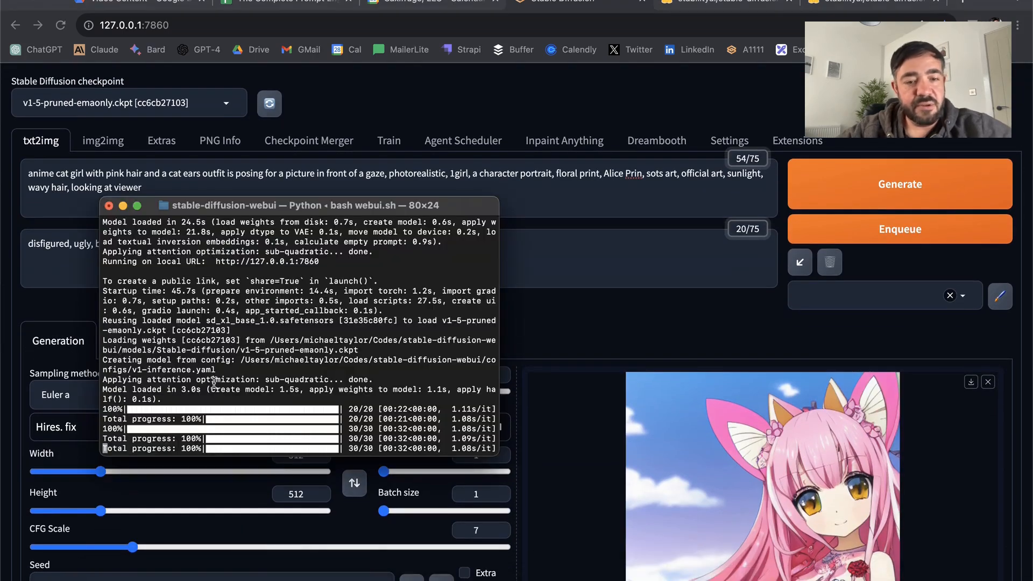
key(ctrl+c)
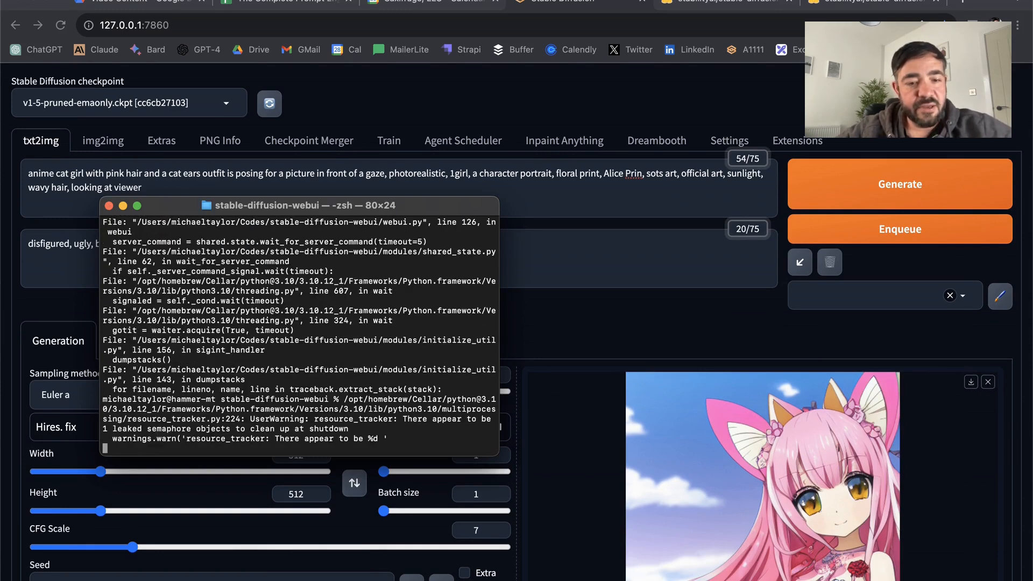
key(Return)
Restart the web UI server with the command "bash webui.sh --no-half-vae".
key(Up)
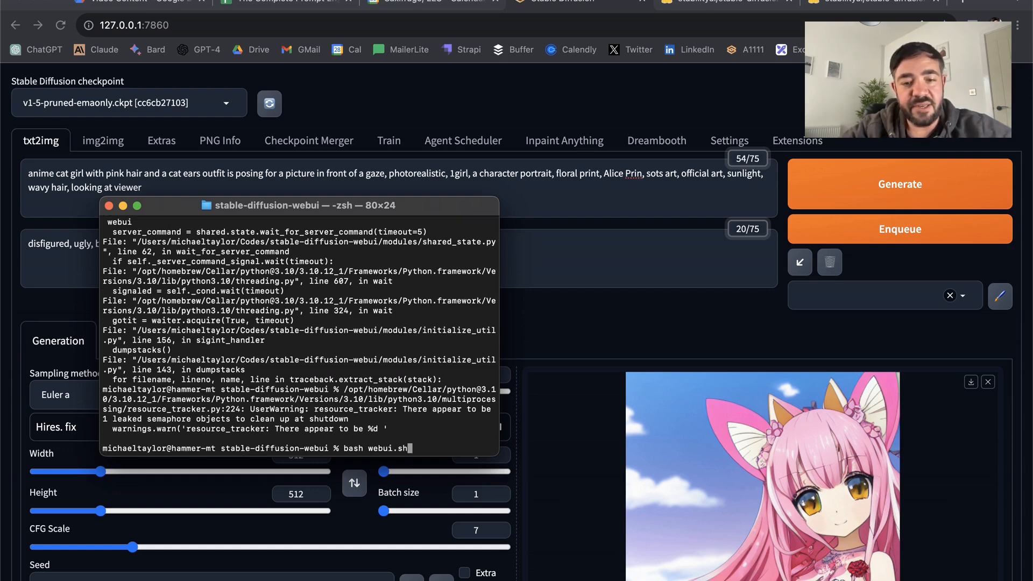
text(--)
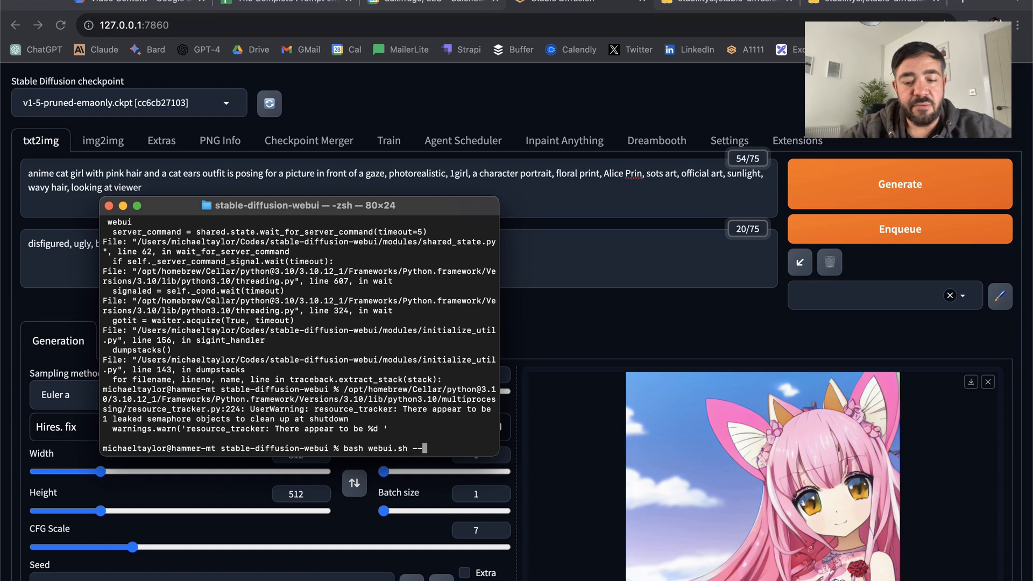
text(no-half-v)
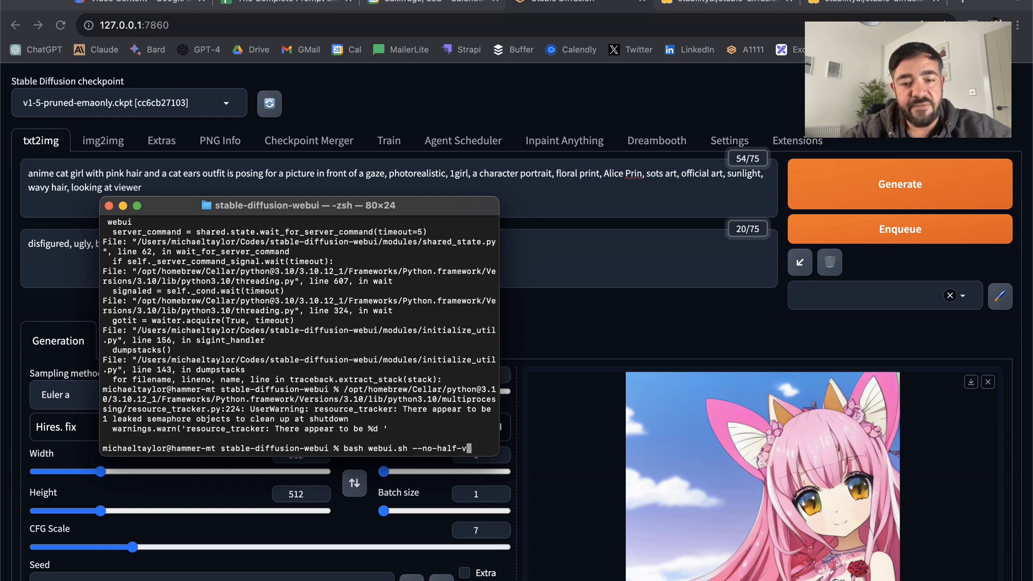
text(ae)
key(Return)
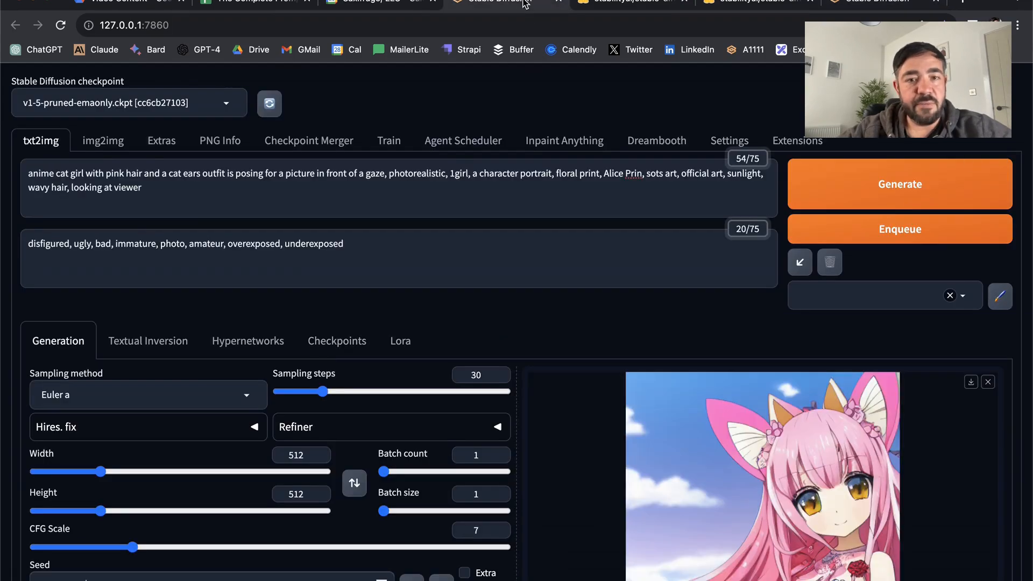
Copy the anime cat girl prompt from the earlier web UI page into the prompt of the new page.
click(396, 199)
key(ctrl+a)
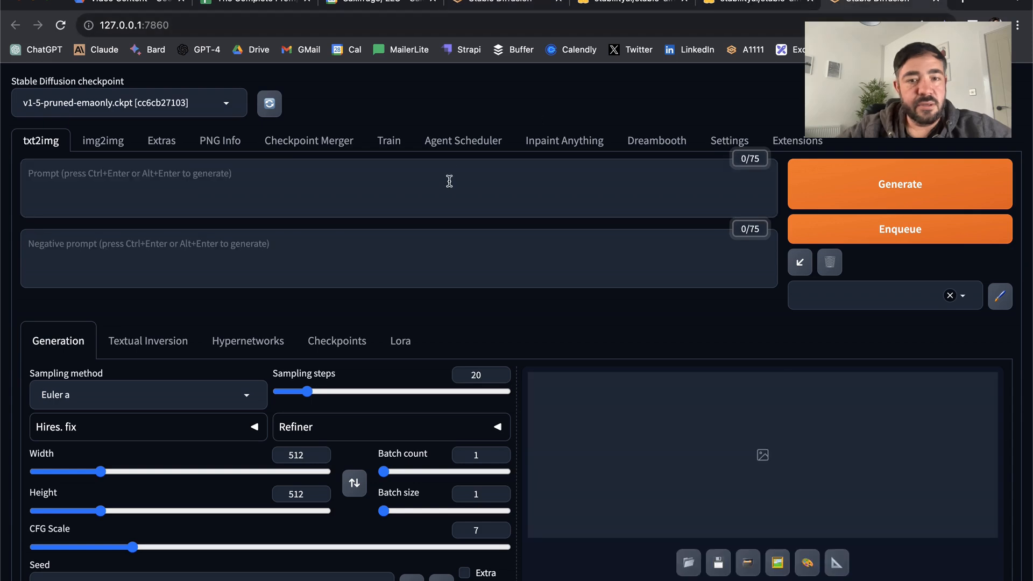
click(449, 181)
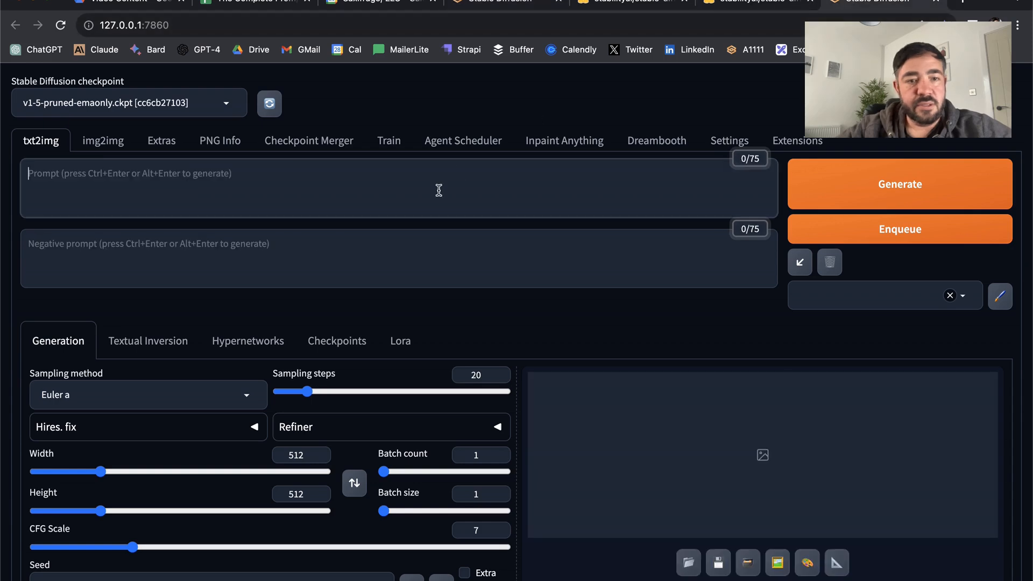
key(ctrl+v)
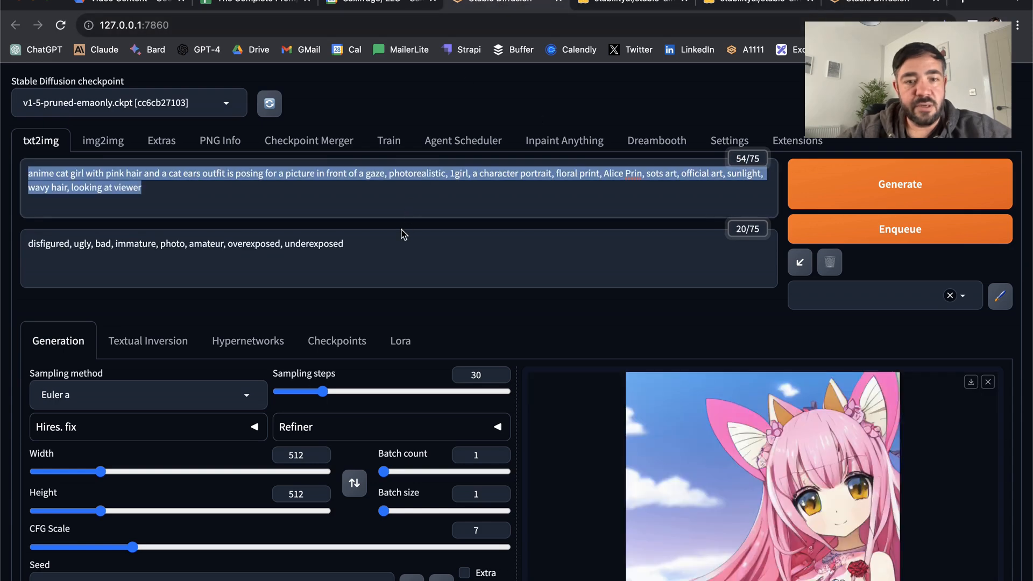
Copy the negative prompt "disfigured, ugly, bad, immature, photo, amateur, overexposed, underexposed" from the earlier page into the new page.
click(392, 251)
key(ctrl+a)
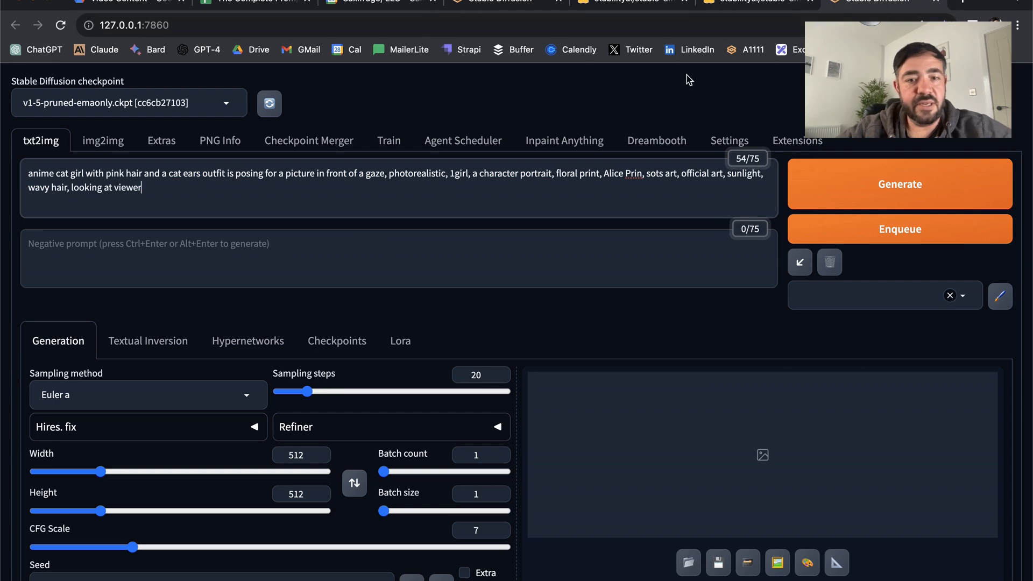
click(463, 274)
key(ctrl+v)
Set the sampling steps to 30 and apply the XL1:1 preset for a 1024 x 1024 image.
scroll(462, 274, down, 4)
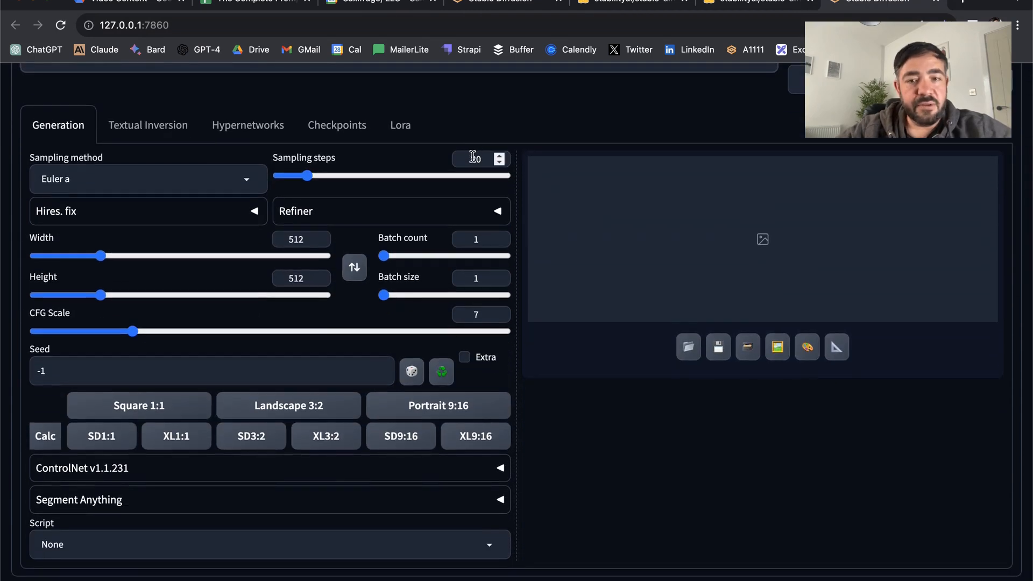
click(474, 159)
key(BackSpace)
text(3)
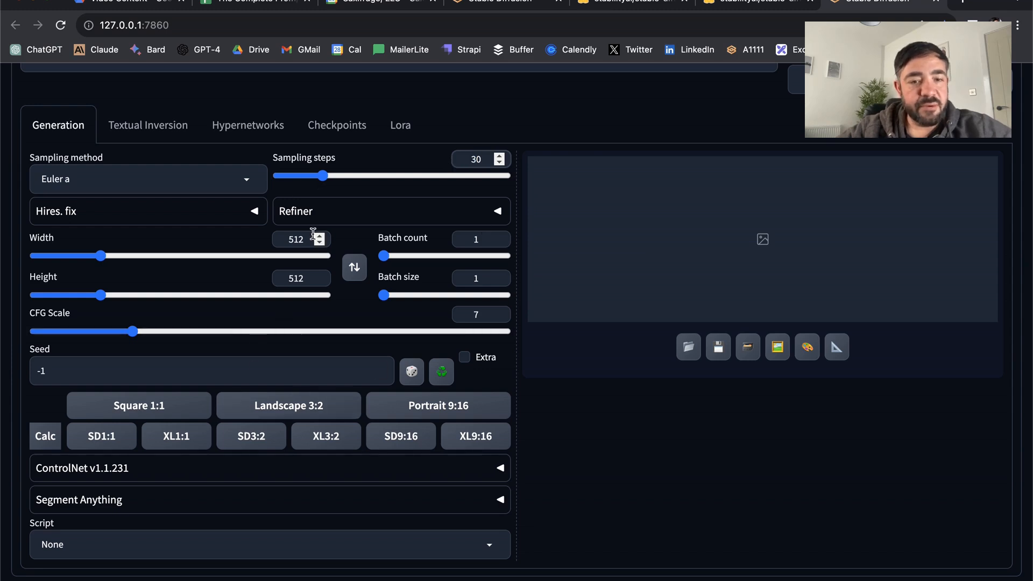
click(177, 437)
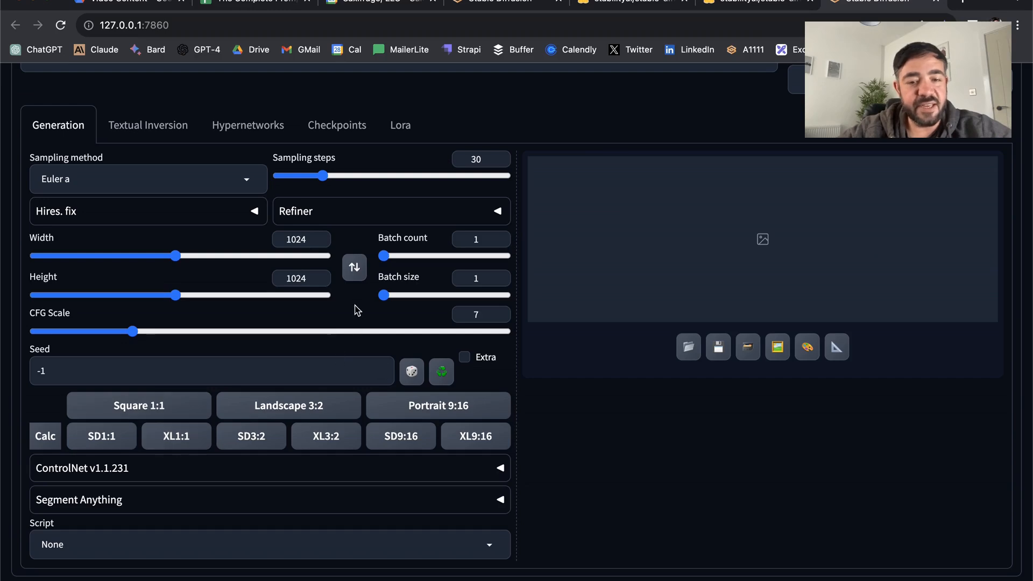
scroll(355, 311, up, 5)
scroll(352, 307, down, 5)
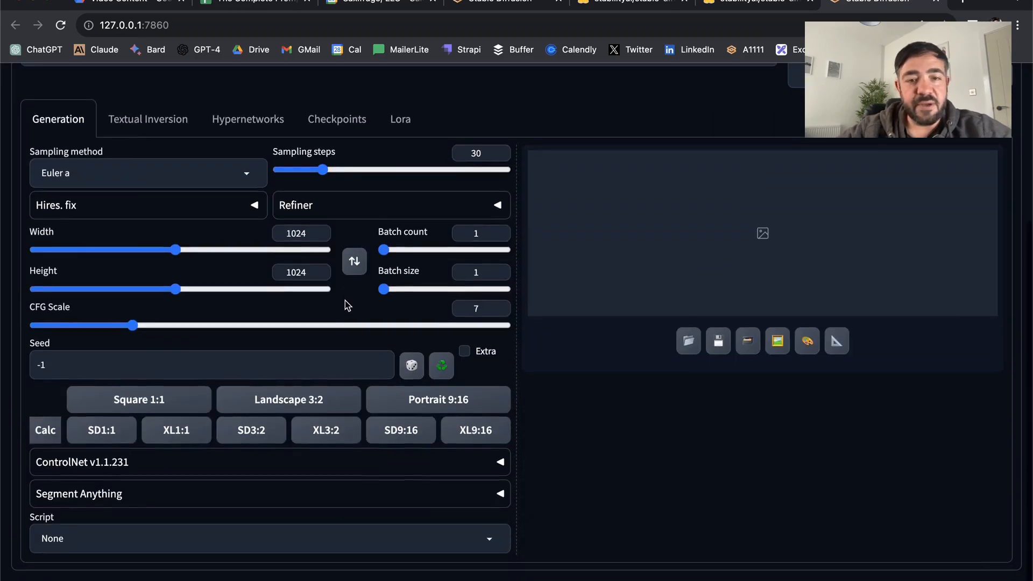
scroll(347, 306, up, 1)
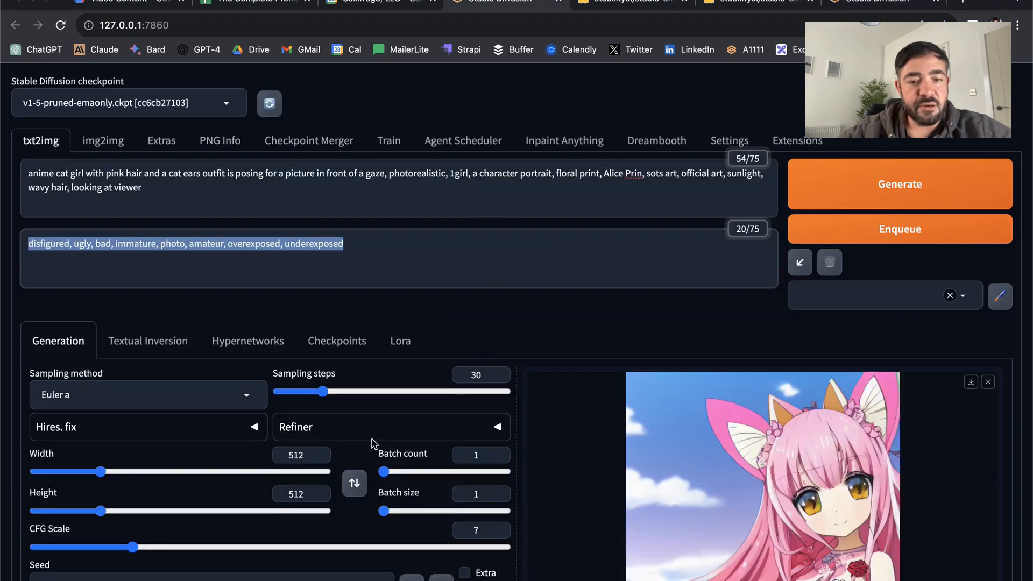
scroll(372, 443, down, 5)
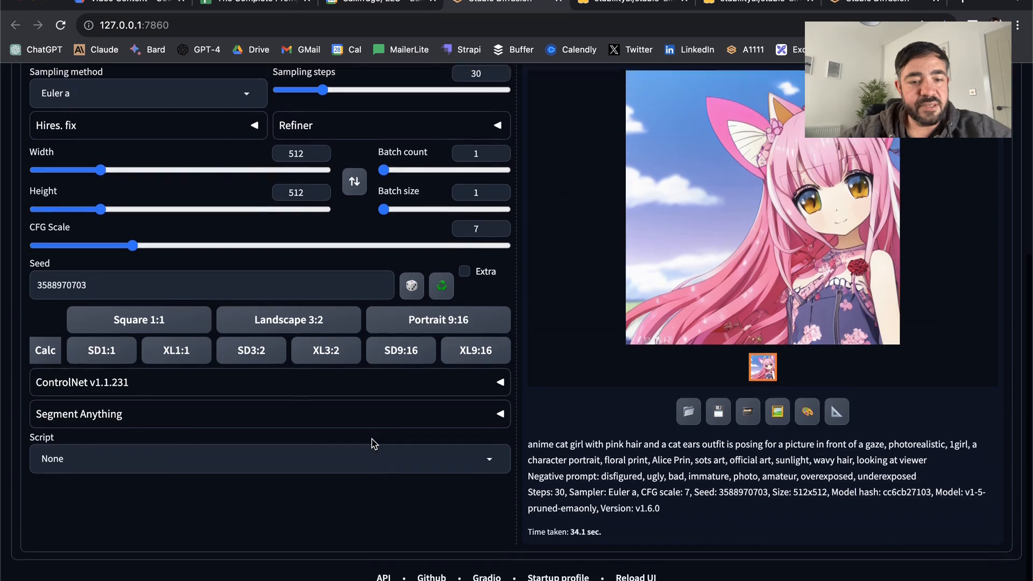
double_click(114, 291)
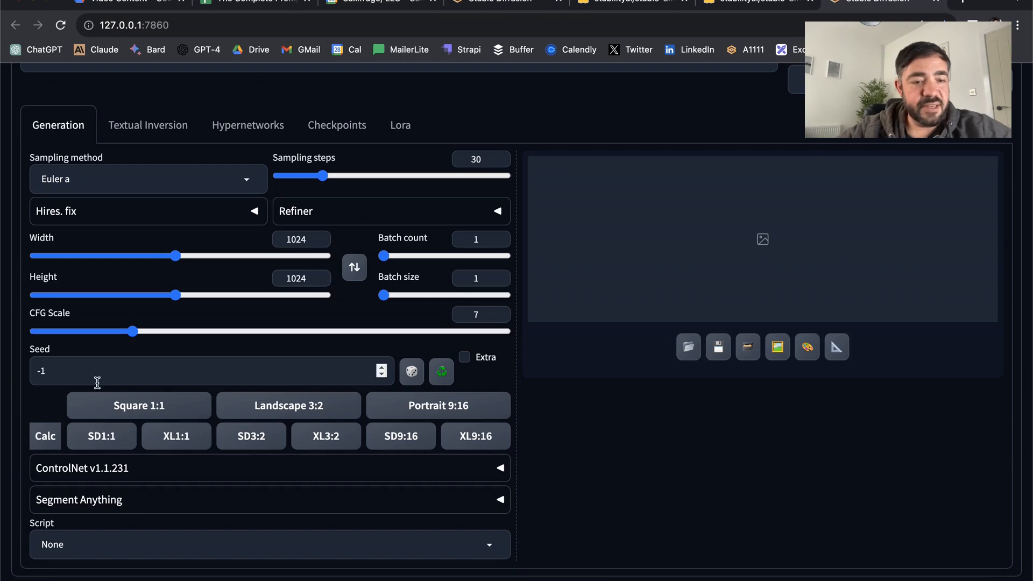
double_click(92, 371)
key(ctrl+v)
scroll(328, 371, up, 1)
scroll(328, 372, up, 4)
scroll(329, 371, down, 4)
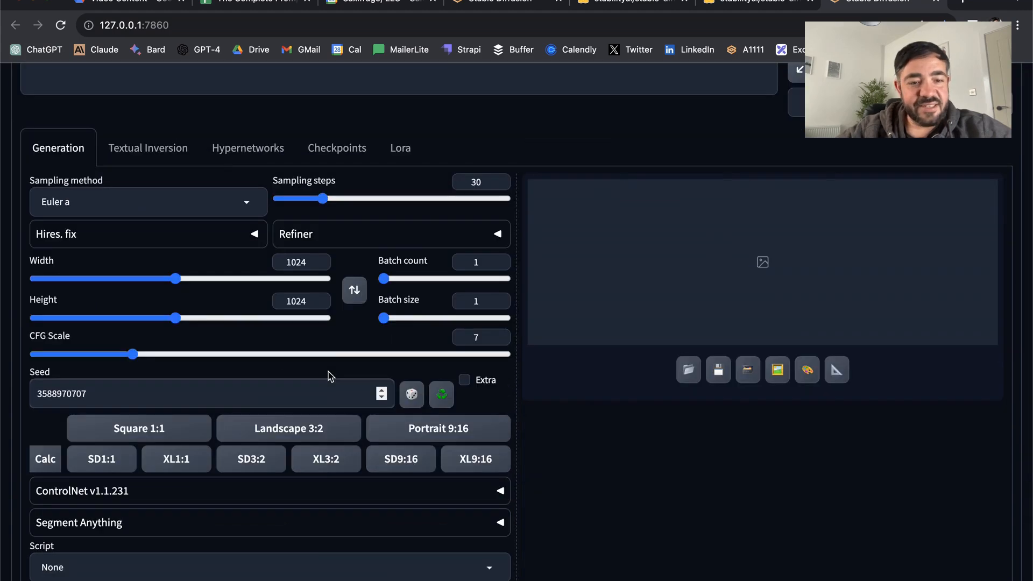
Expand the Refiner settings and choose sd_xl_refiner_1.0.safetensors as the refiner checkpoint.
scroll(350, 363, up, 1)
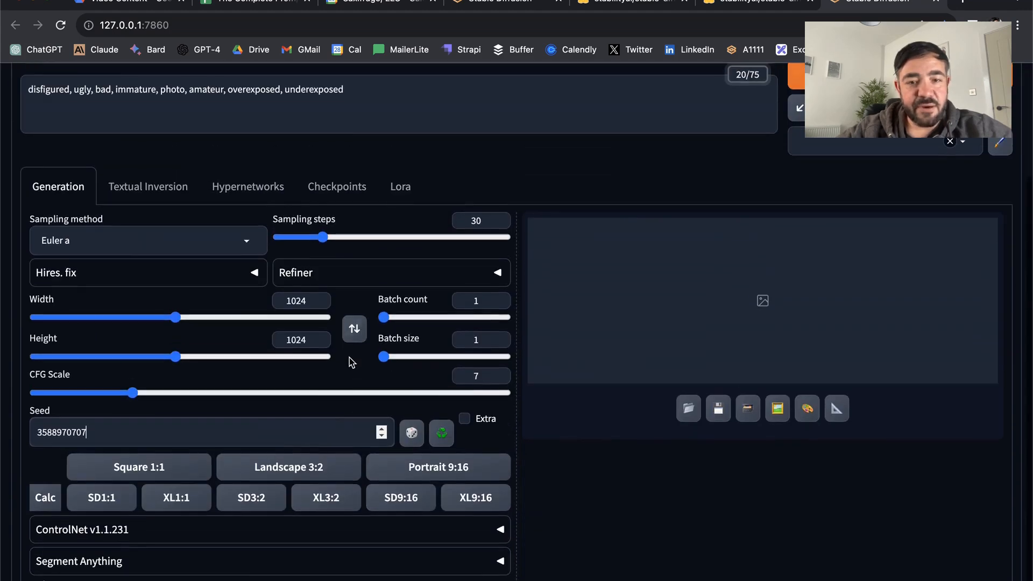
click(375, 276)
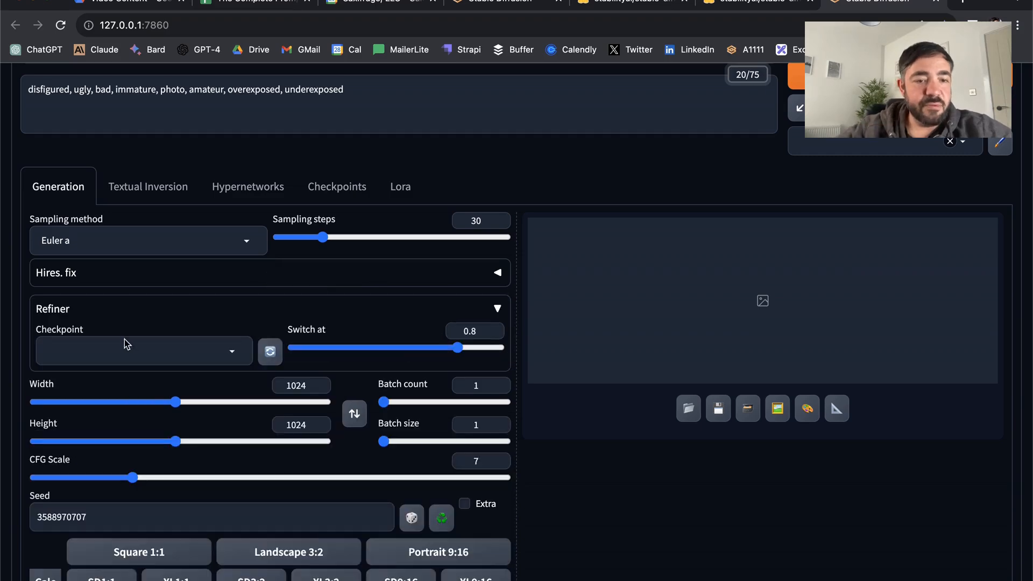
click(114, 357)
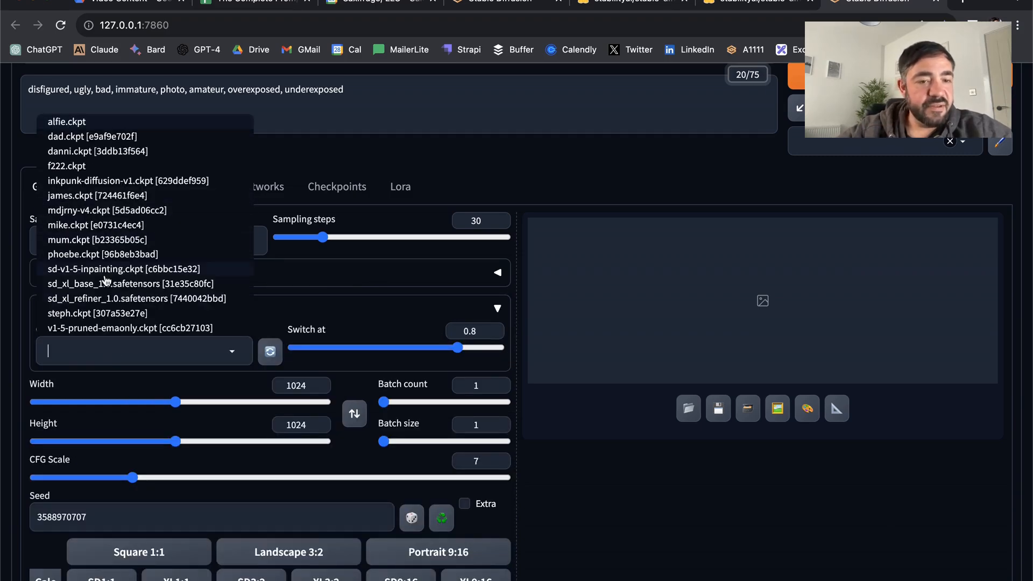
click(98, 298)
Load sd_xl_base_1.0.safetensors as the main Stable Diffusion checkpoint.
scroll(163, 300, up, 3)
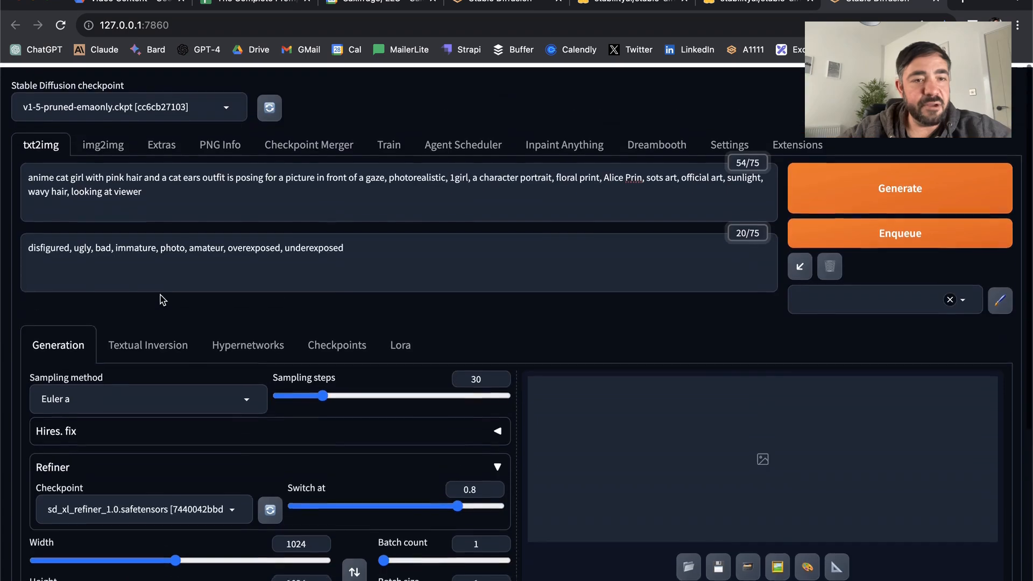
click(94, 102)
scroll(81, 261, down, 2)
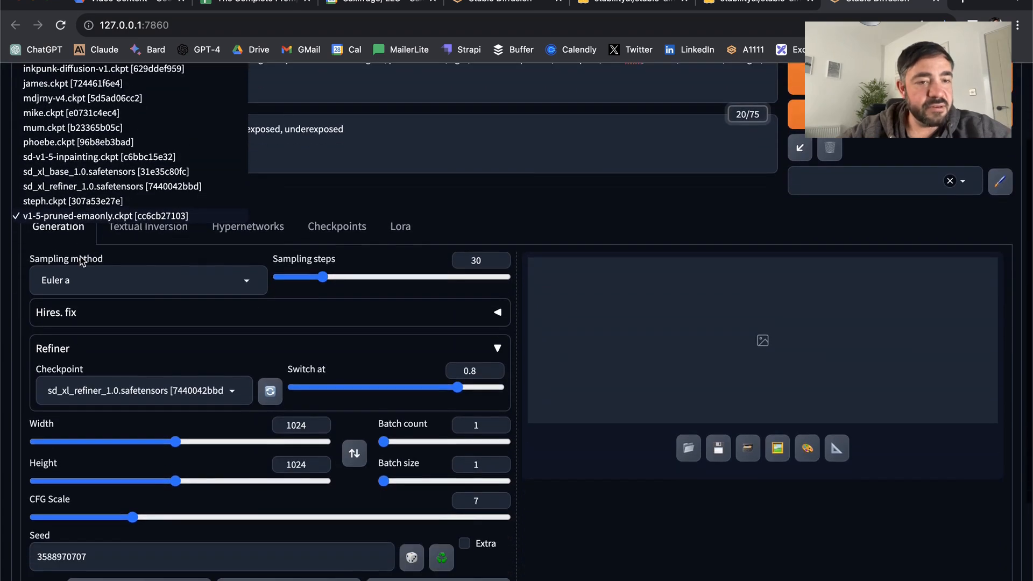
click(86, 172)
scroll(273, 333, down, 5)
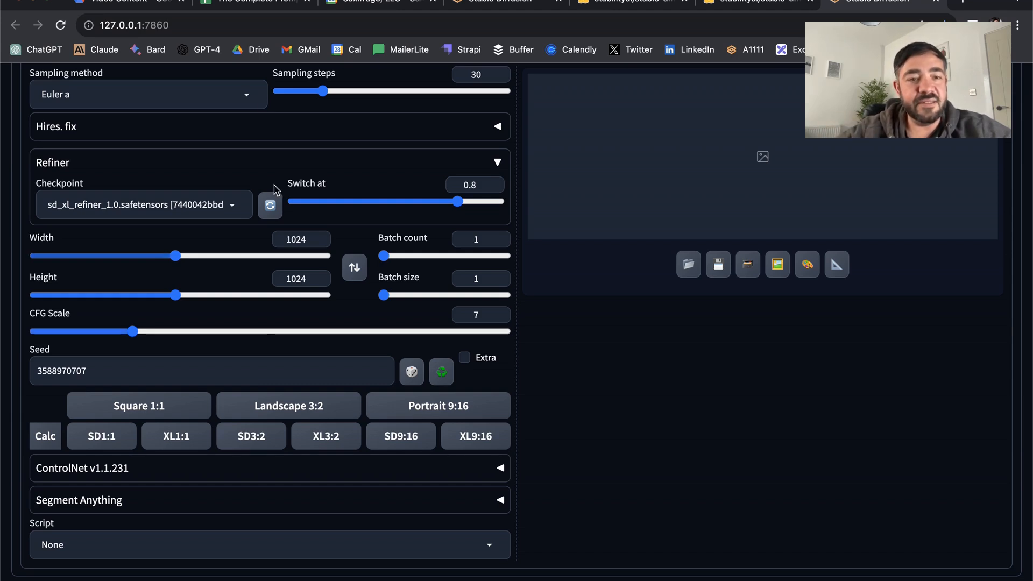
Set the refiner to switch at 0.6 and review the remaining generation settings.
scroll(286, 307, up, 5)
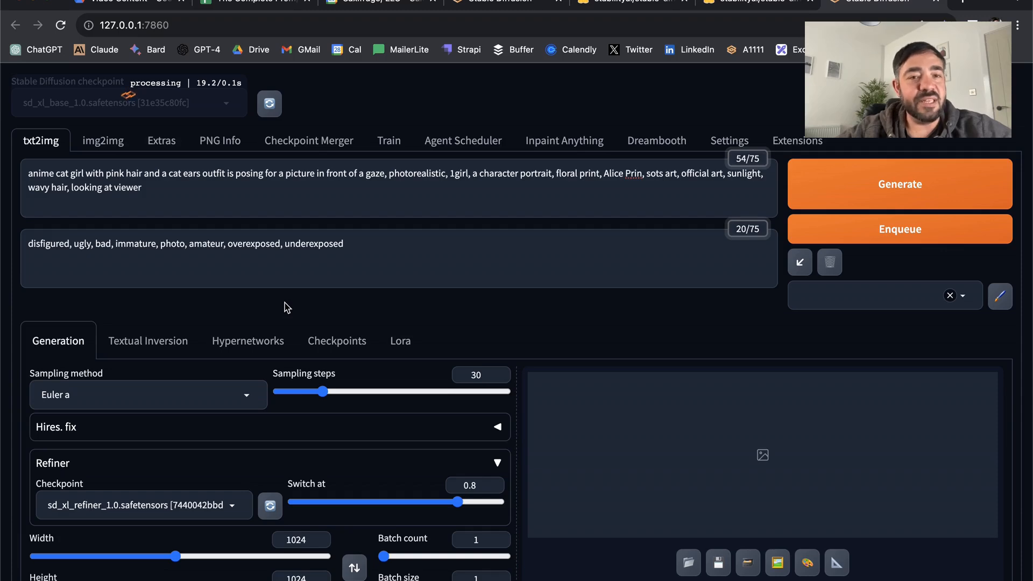
scroll(287, 308, down, 4)
scroll(285, 307, down, 2)
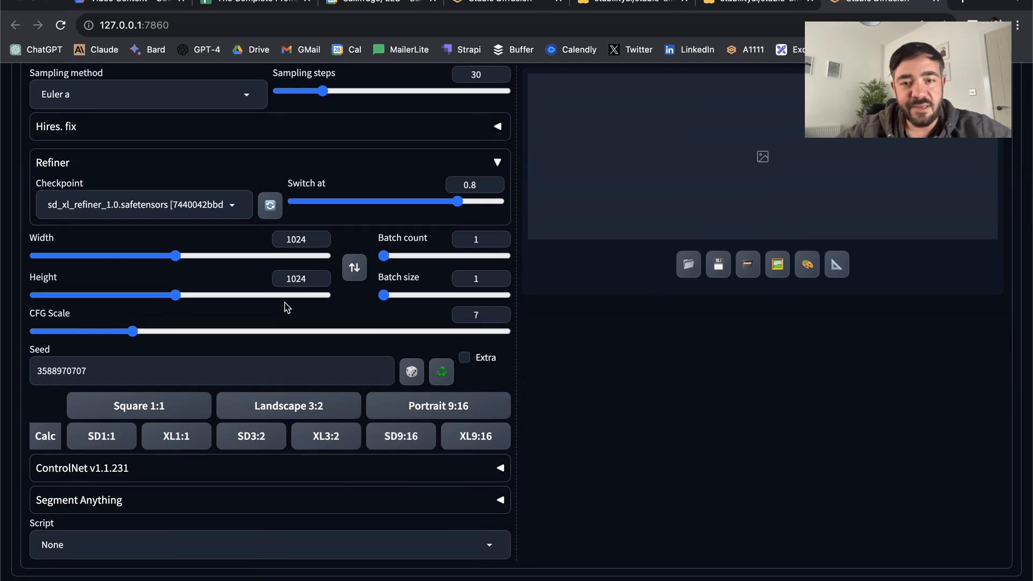
drag(458, 202, 415, 208)
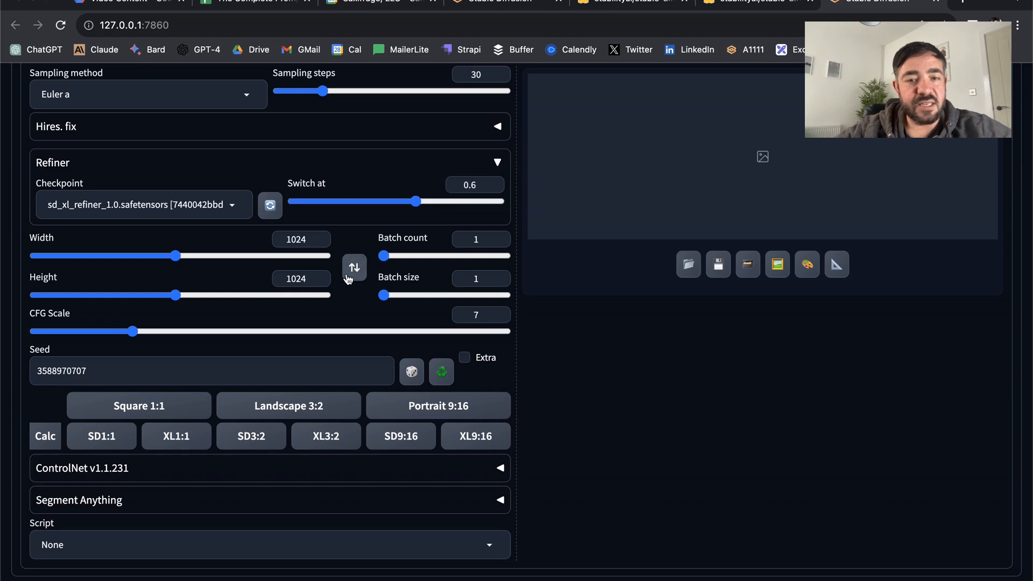
scroll(347, 278, up, 2)
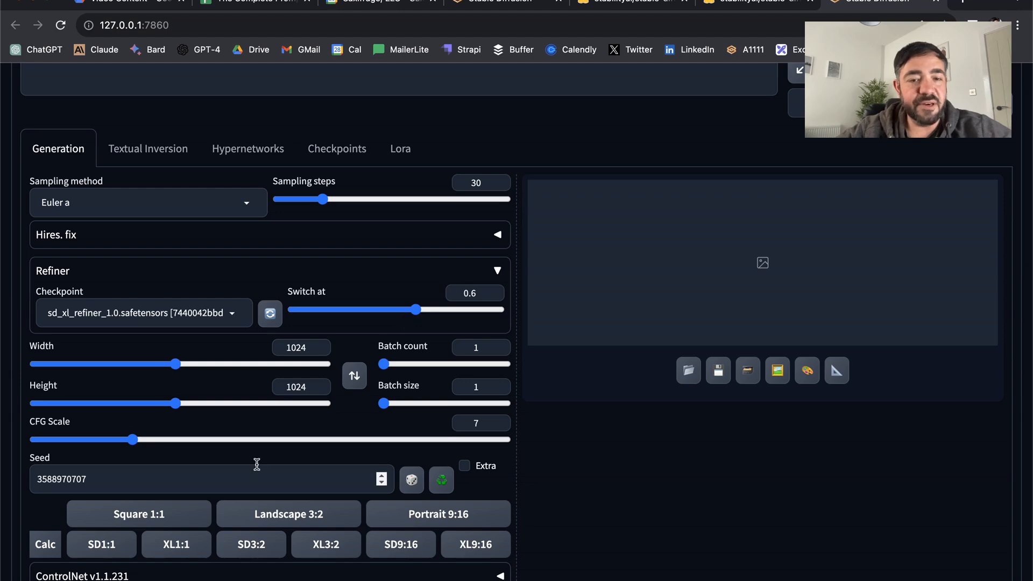
scroll(382, 478, down, 2)
Generate the image with the SDXL base and refiner settings.
scroll(267, 287, up, 5)
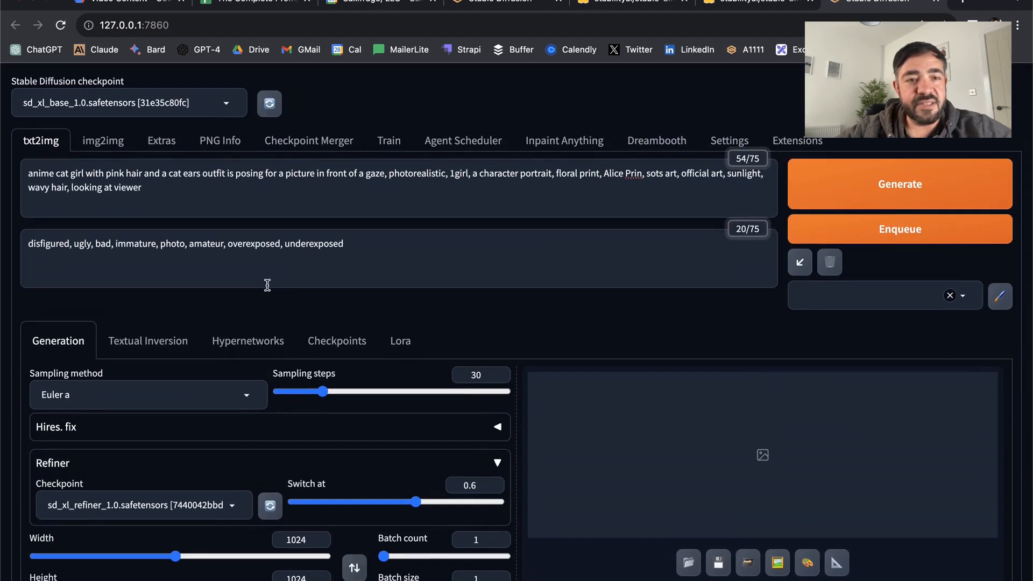
click(876, 189)
scroll(446, 281, down, 5)
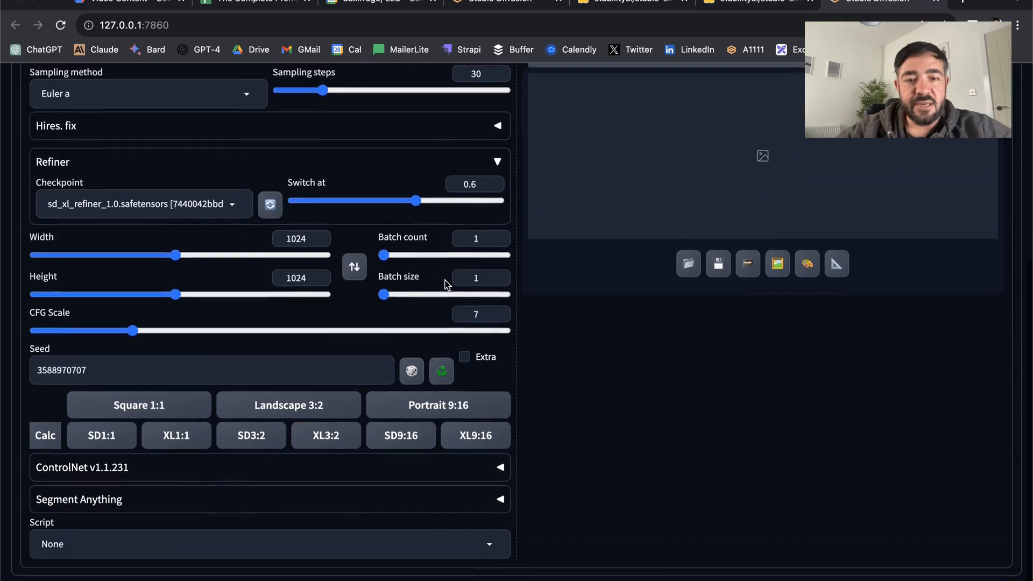
scroll(446, 284, up, 5)
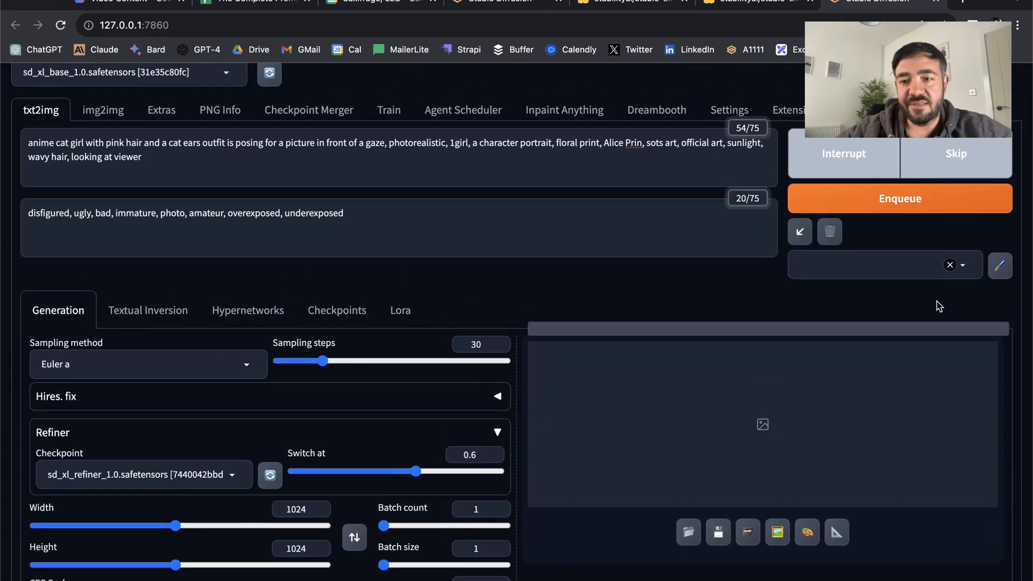
Check the generation progress in the Terminal window, then return to the web UI page.
scroll(949, 320, up, 1)
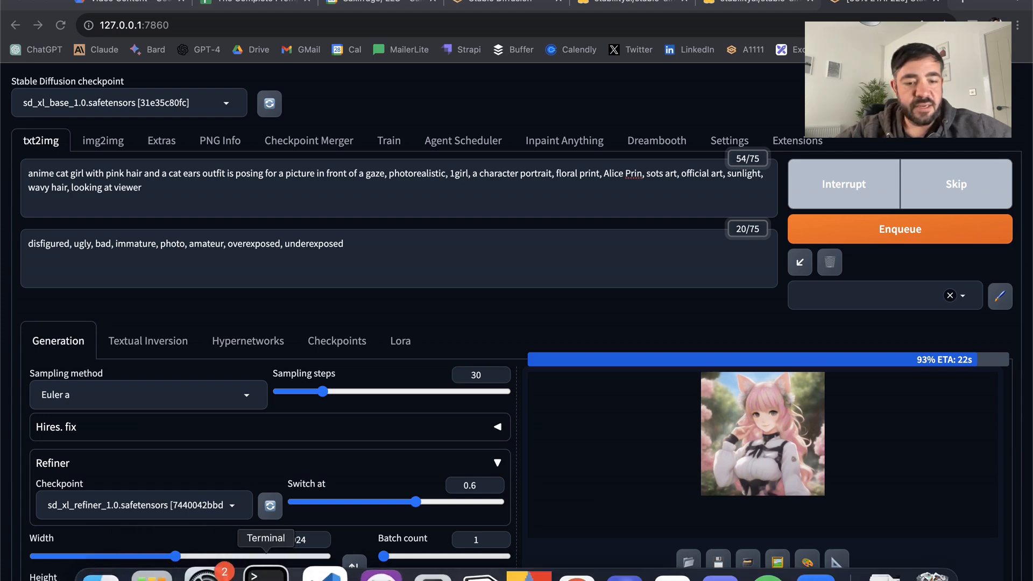
click(329, 571)
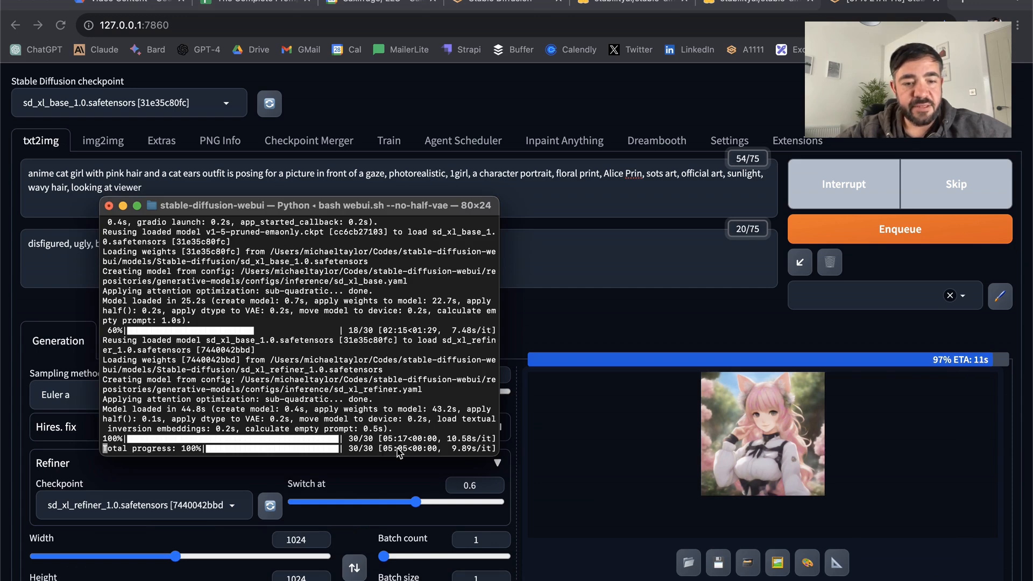
click(680, 304)
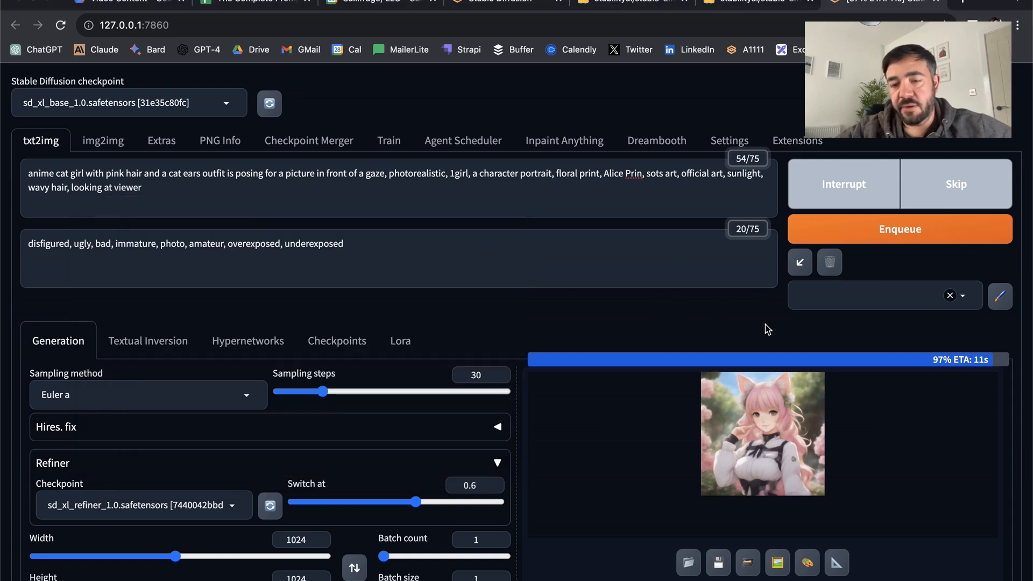
Compare the earlier v1-5 image and its settings with the newly generated SDXL image and its settings.
scroll(569, 303, down, 5)
scroll(570, 303, up, 4)
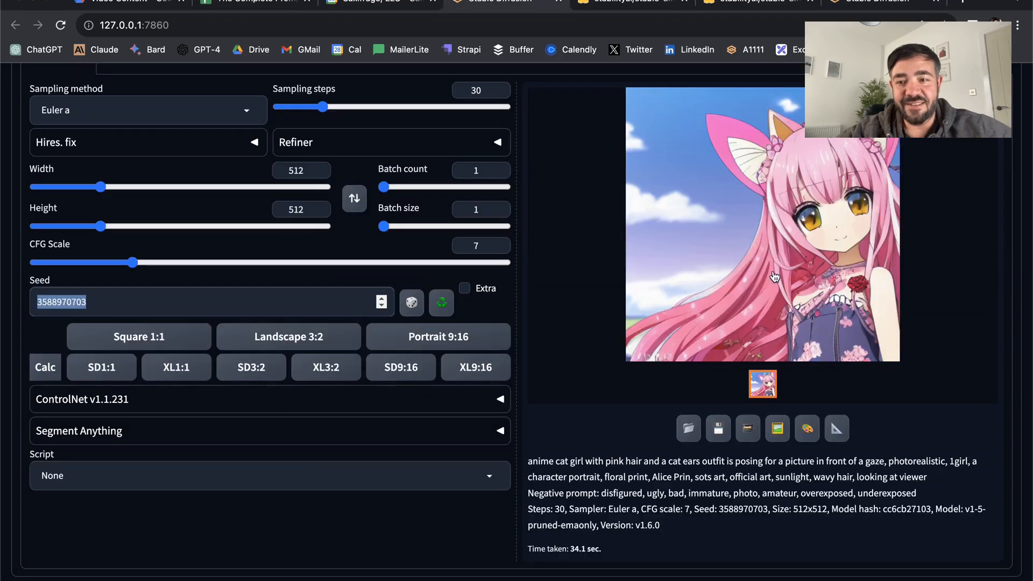
scroll(774, 276, up, 1)
scroll(774, 290, up, 4)
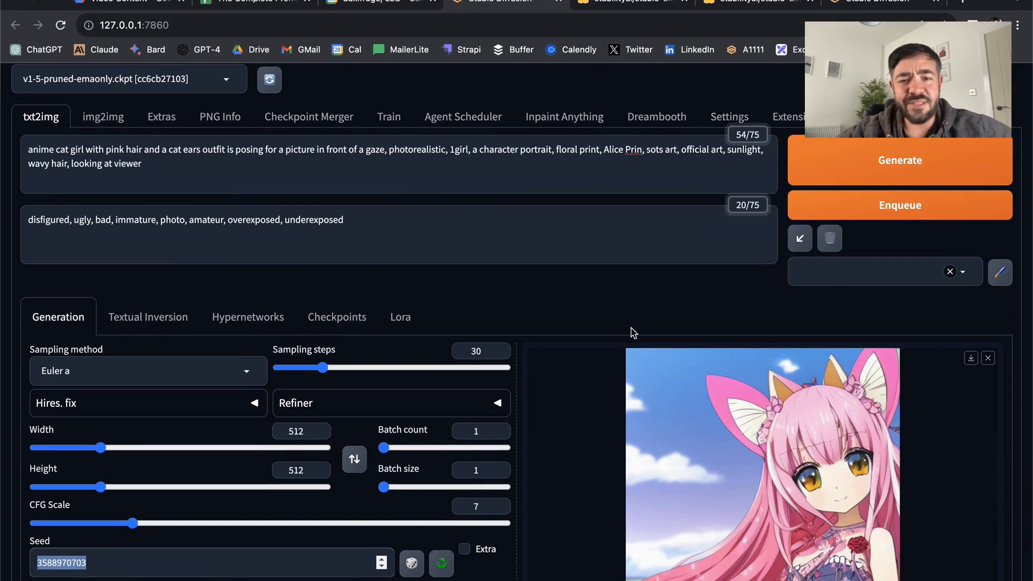
click(858, 6)
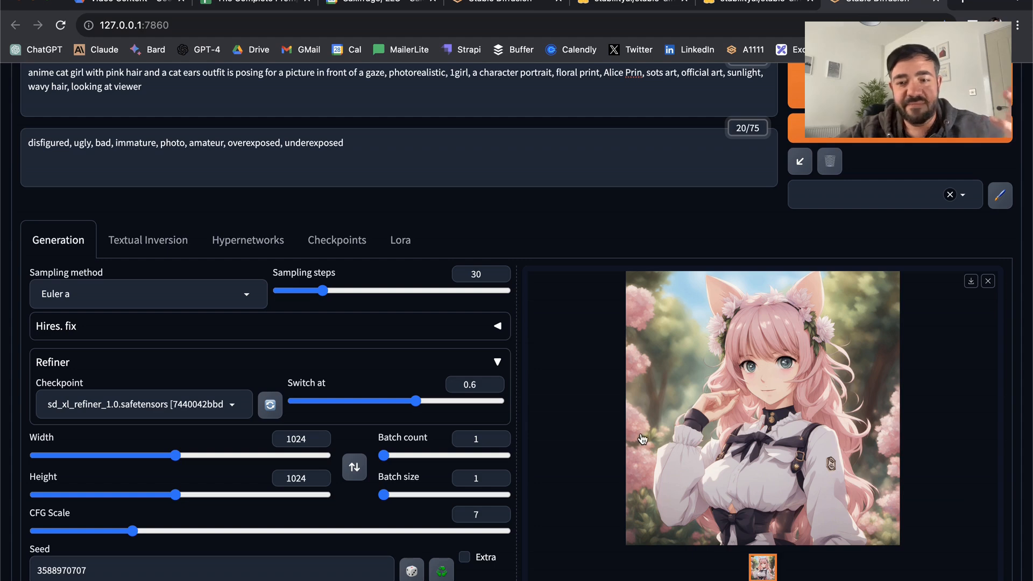
scroll(542, 220, up, 2)
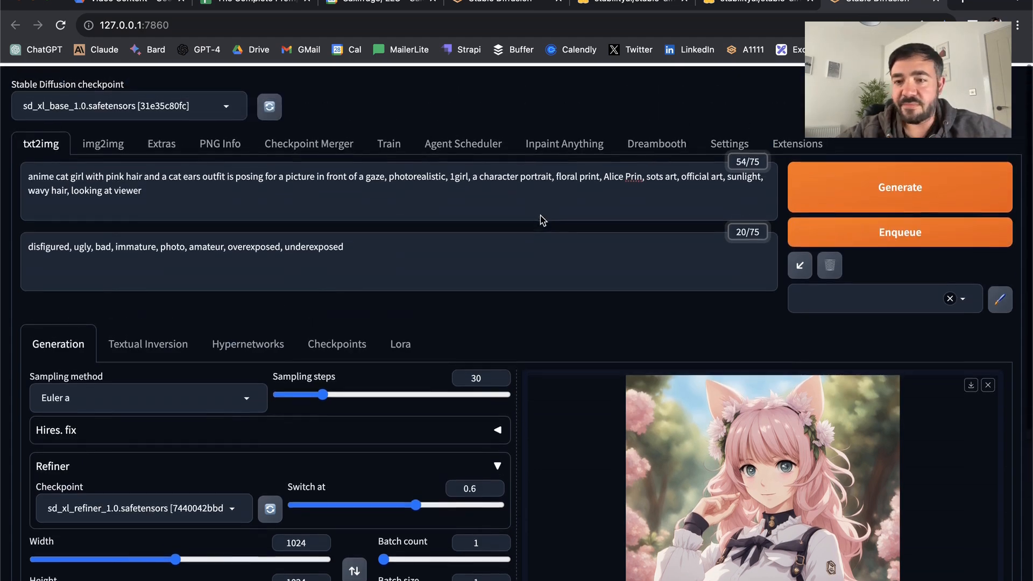
scroll(541, 215, down, 6)
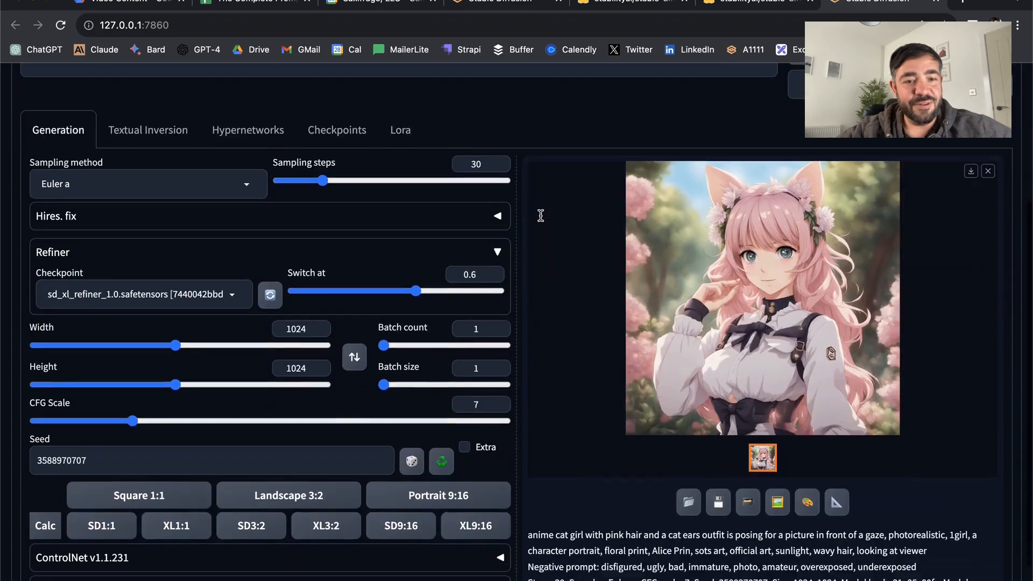
scroll(569, 362, up, 6)
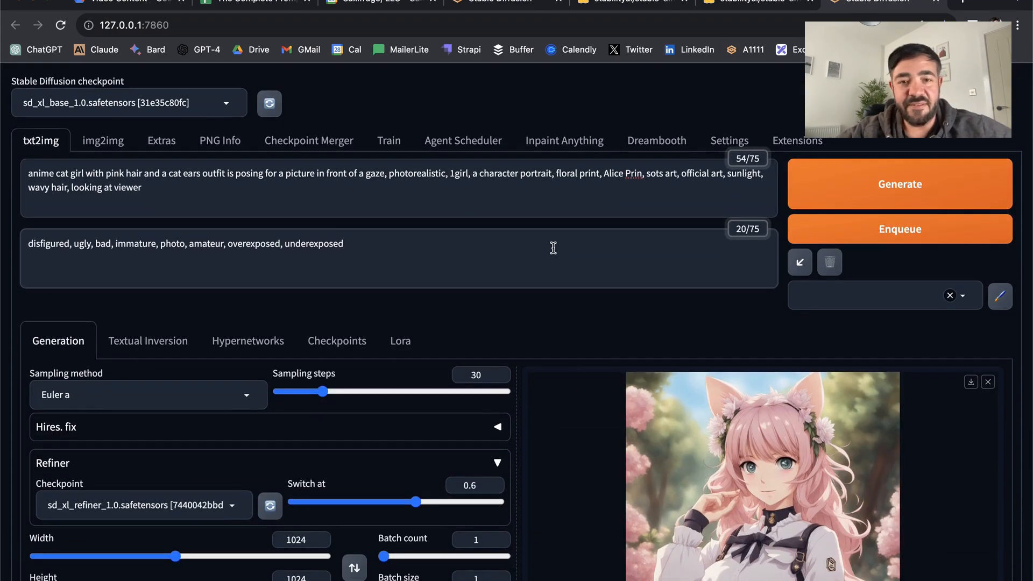
click(553, 248)
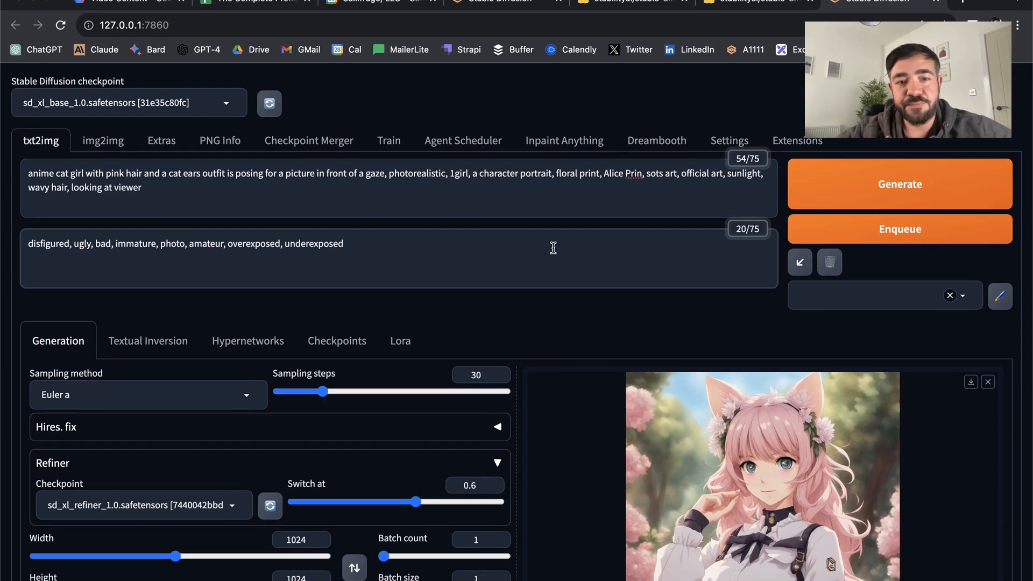